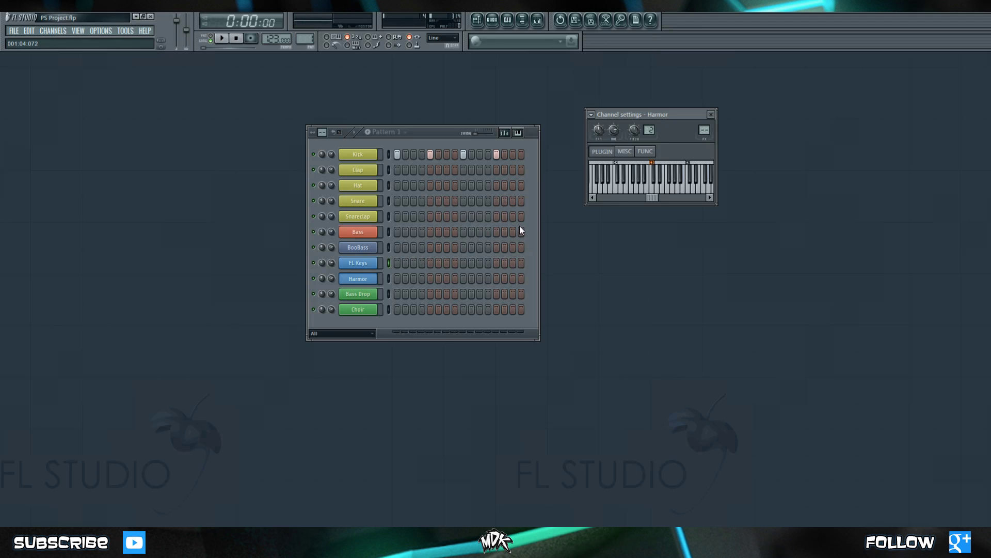
# - Create a new pattern named 'Lead'
pyautogui.click(369, 133)
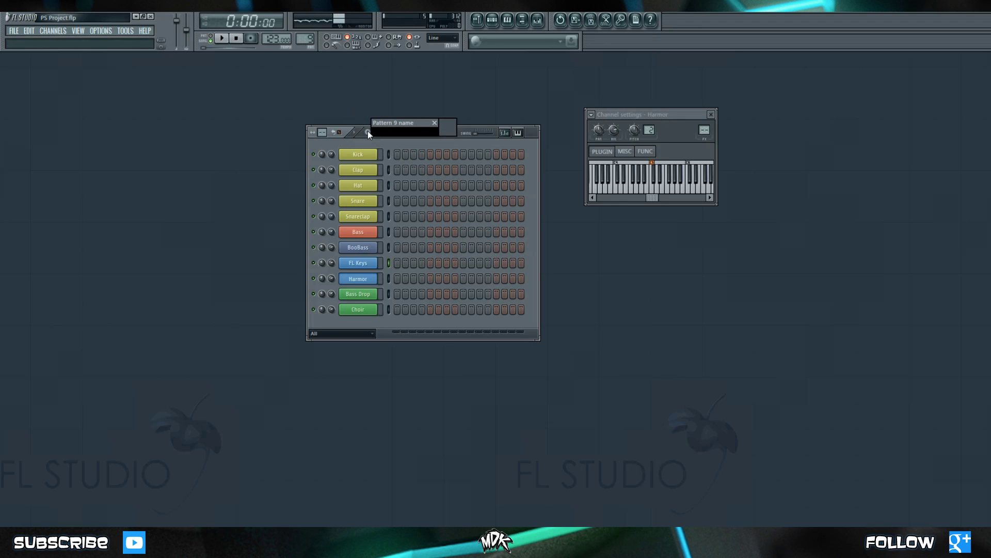
pyautogui.write('Lead')
pyautogui.press('Return')
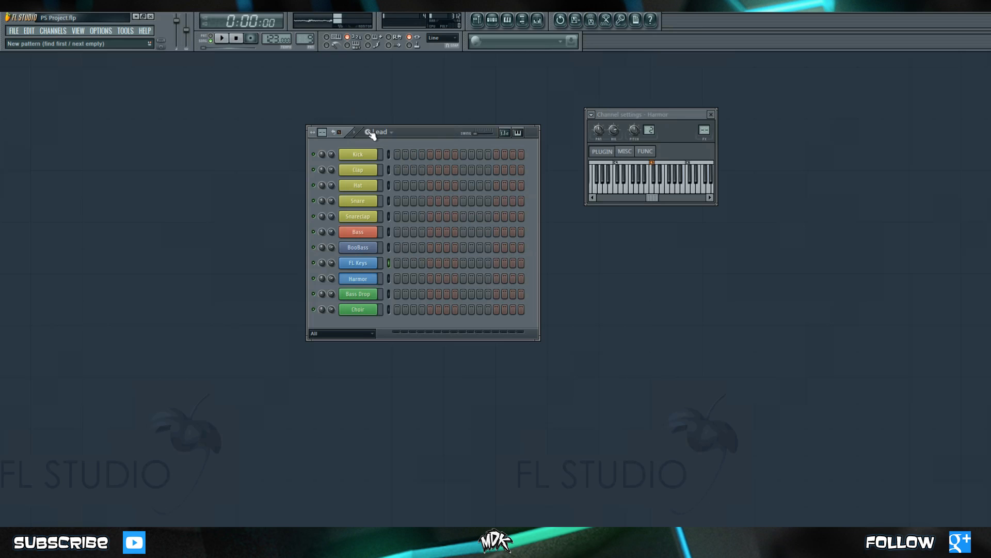
# - Load the Hard lead preset into the Harmor instrument
pyautogui.click(368, 284)
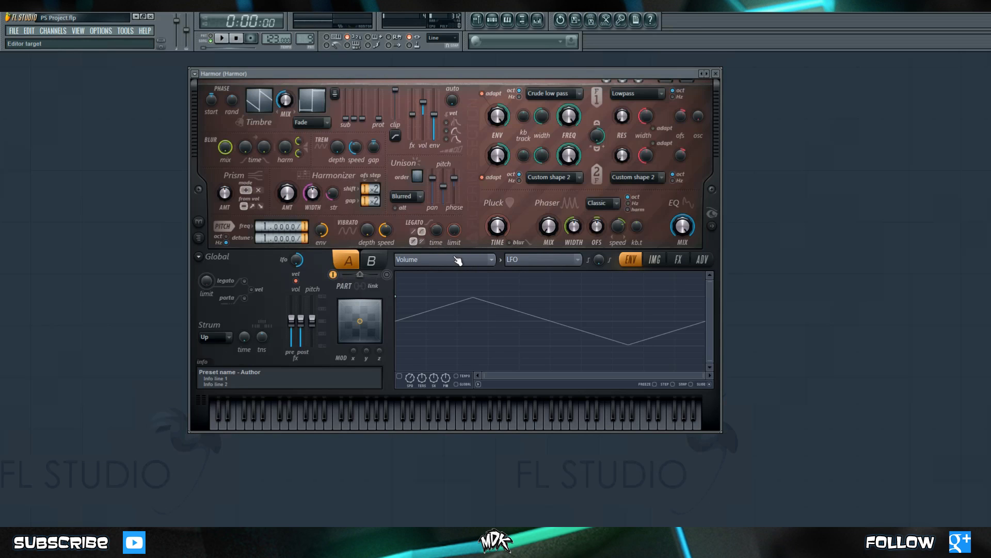
pyautogui.click(708, 76)
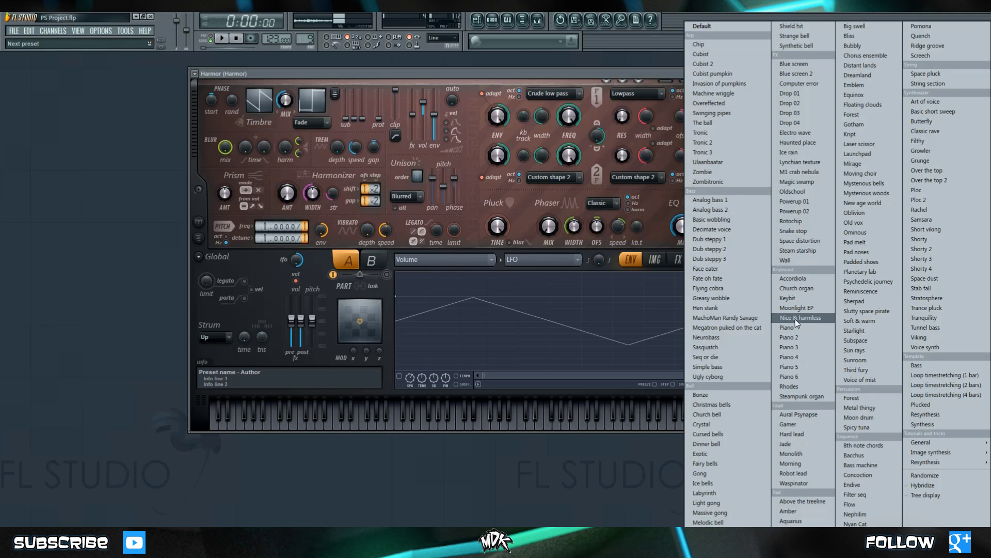
pyautogui.click(803, 434)
pyautogui.click(721, 74)
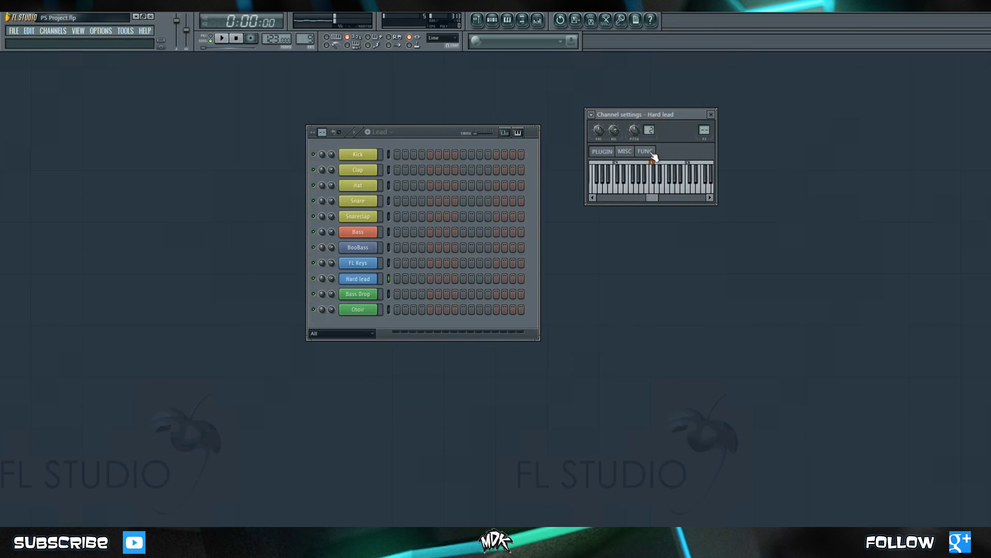
# - Adjust the Hard lead channel's volume knob in the channel rack
pyautogui.click(331, 279)
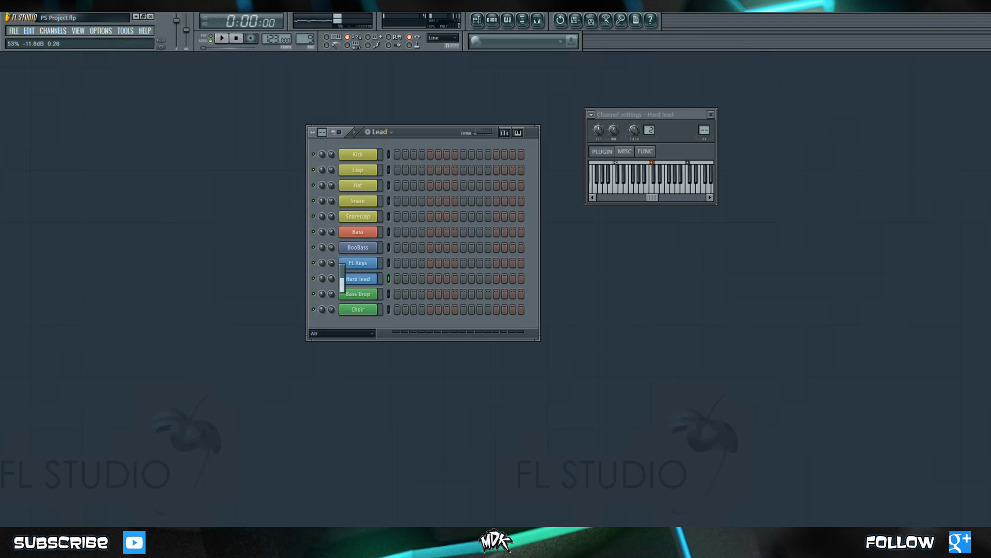
pyautogui.moveTo(331, 279); pyautogui.dragTo(330, 281)
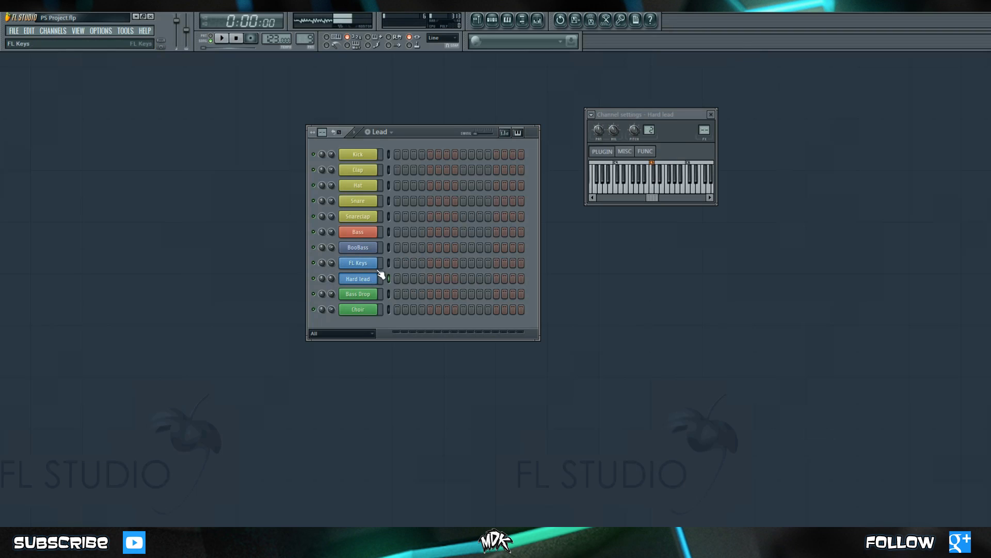
pyautogui.rightClick(362, 280)
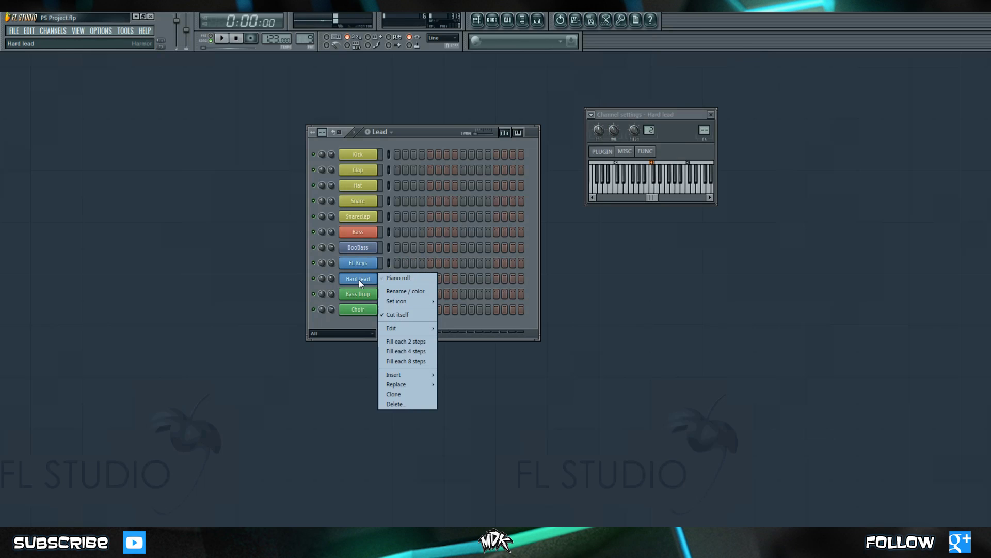
# - Open Hard lead in the piano roll, toggling keyboard note names on and back off
pyautogui.click(398, 275)
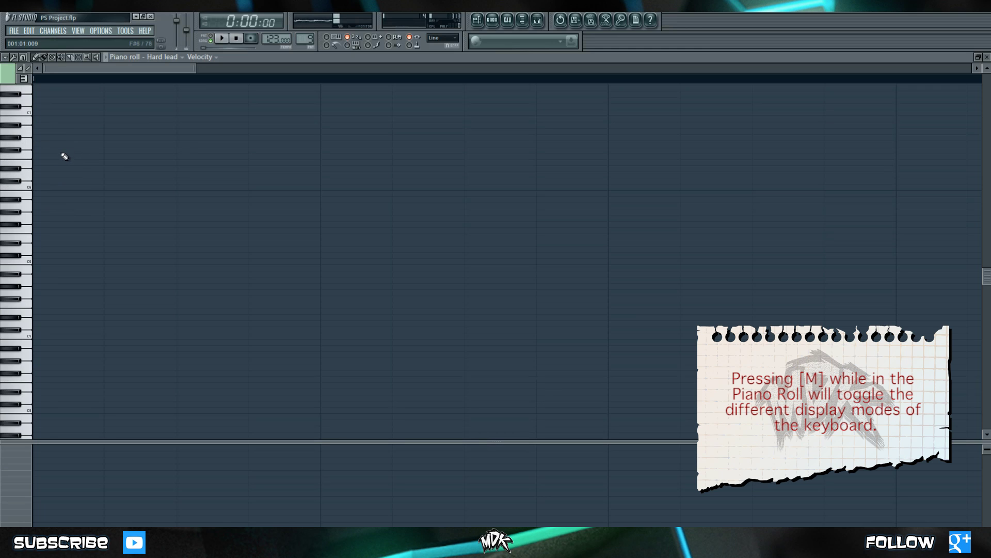
pyautogui.press('m')
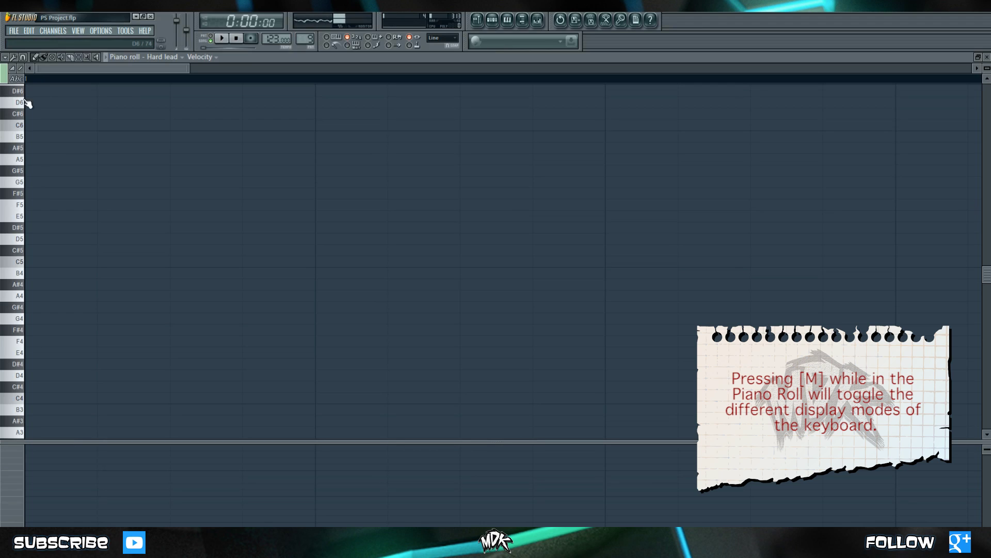
pyautogui.click(21, 286)
pyautogui.press('m')
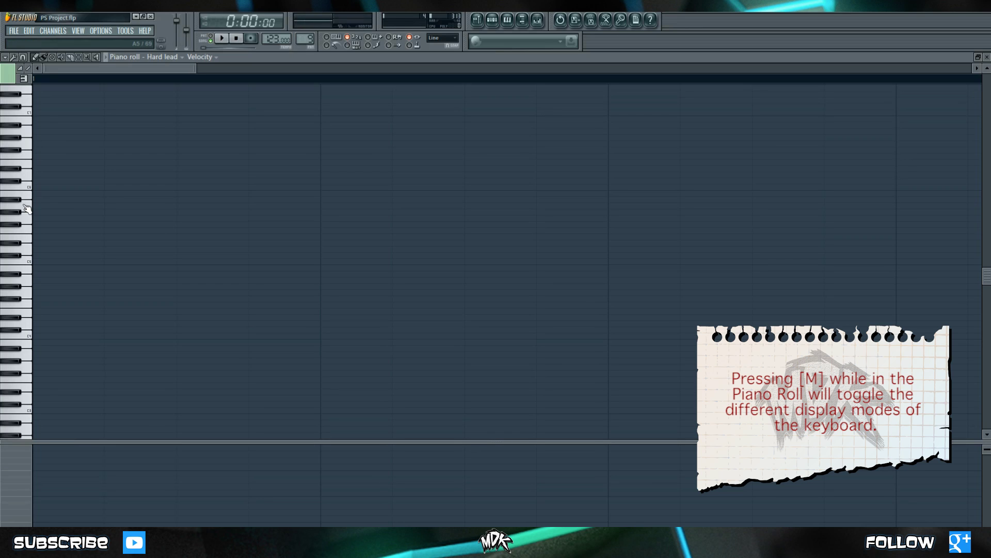
pyautogui.click(21, 173)
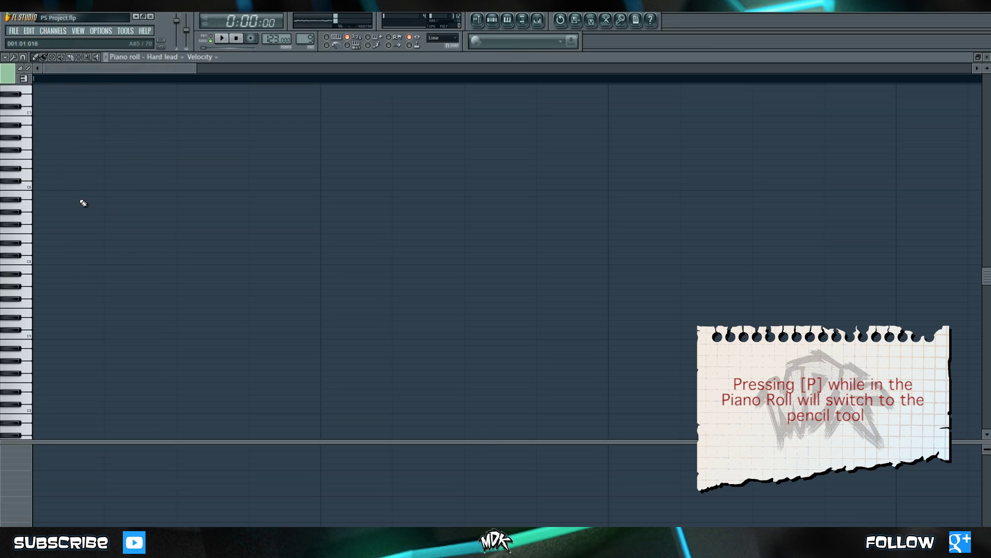
pyautogui.click(45, 191)
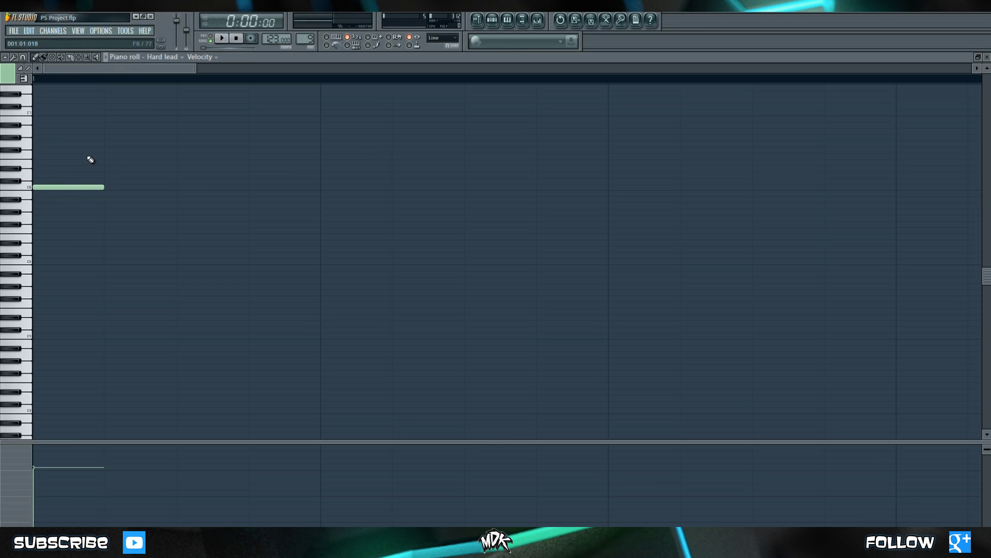
pyautogui.rightClick(72, 186)
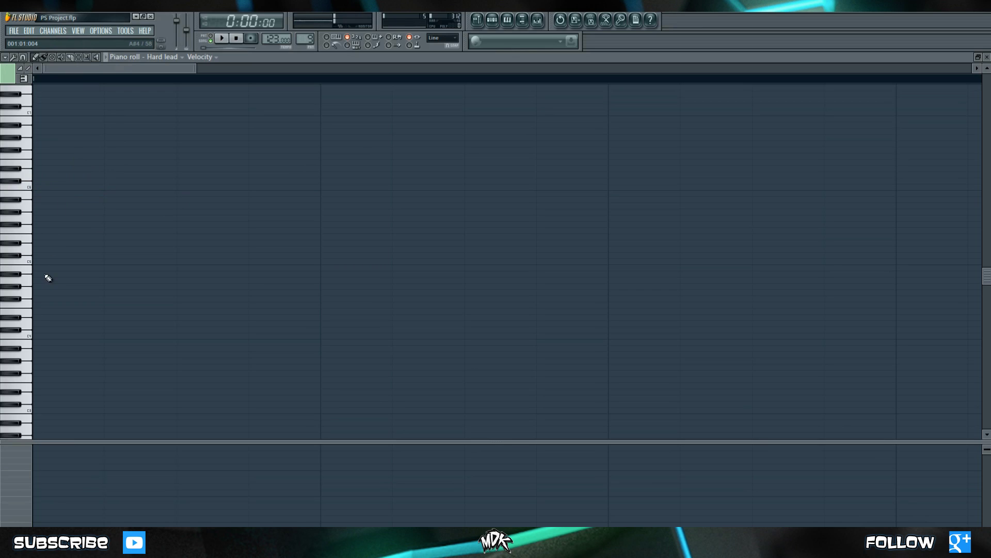
pyautogui.click(46, 188)
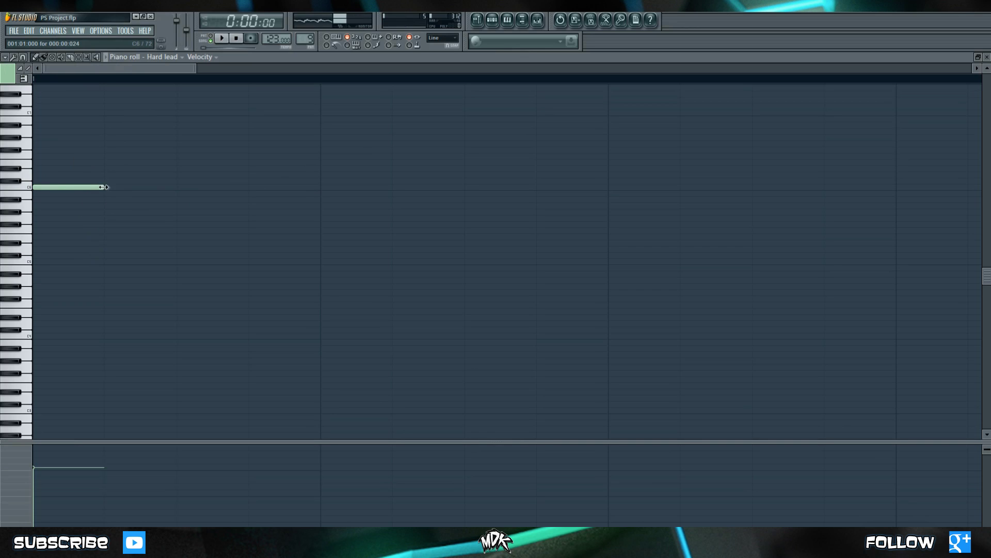
pyautogui.moveTo(104, 187); pyautogui.dragTo(310, 187)
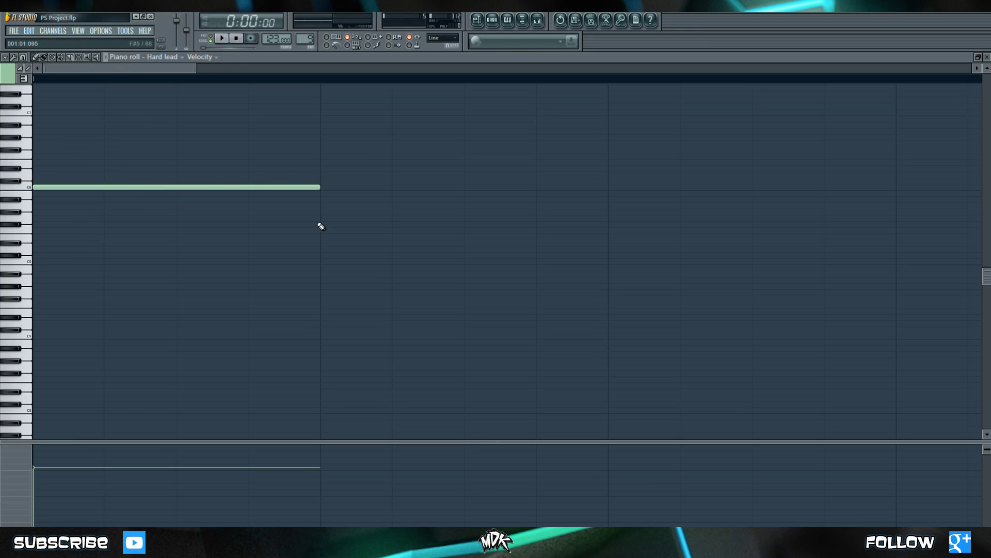
pyautogui.scroll(3, 135, 222)
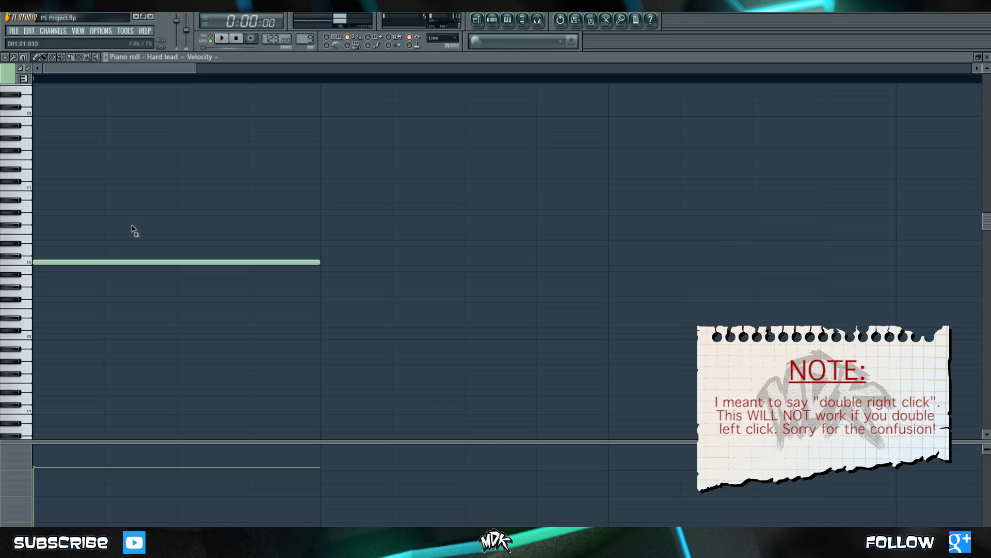
pyautogui.click(132, 262)
pyautogui.click(219, 39)
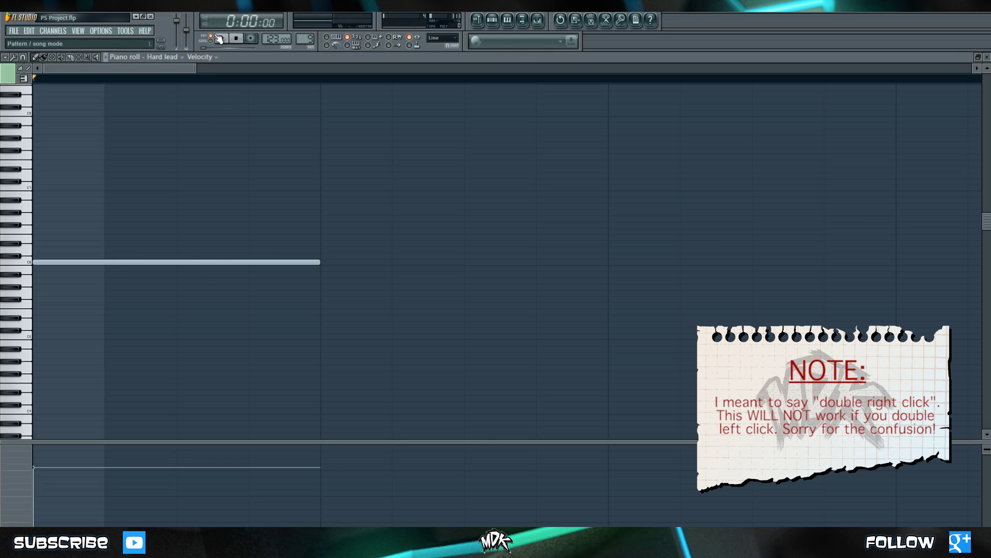
pyautogui.click(220, 39)
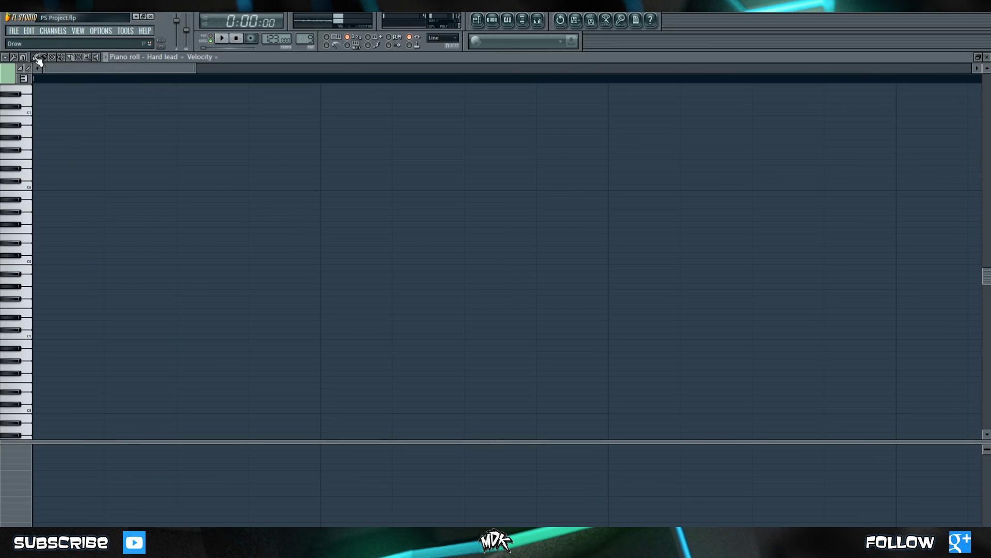
pyautogui.click(35, 57)
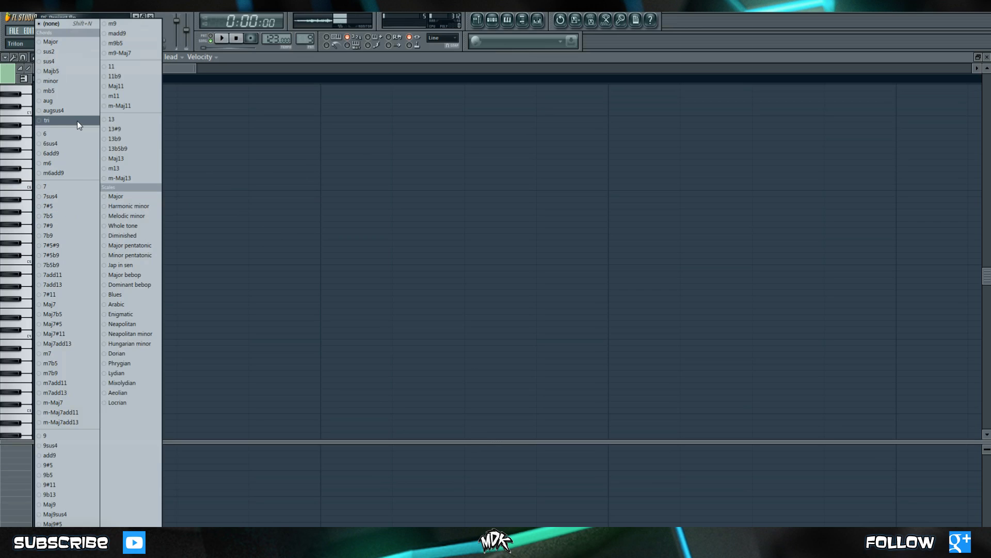
pyautogui.click(54, 275)
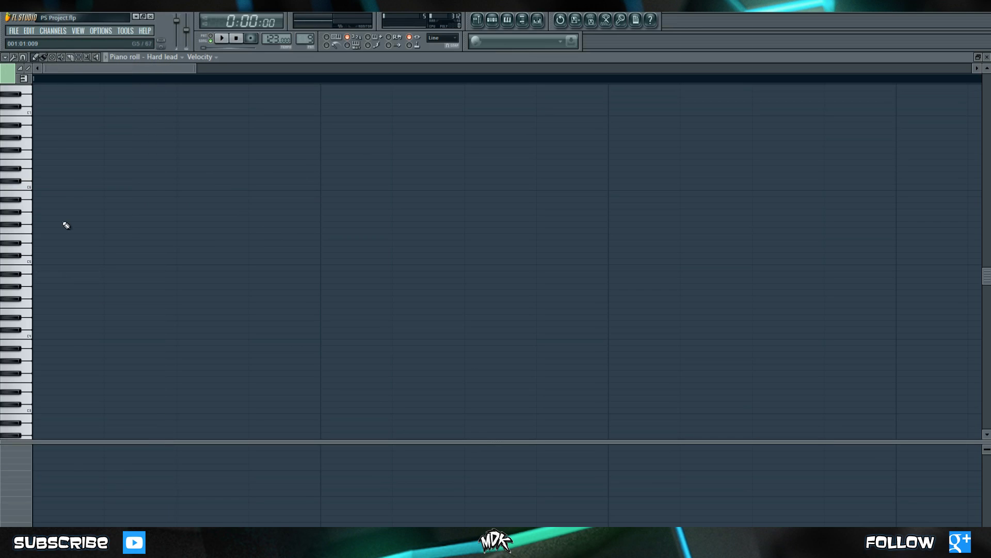
pyautogui.click(40, 265)
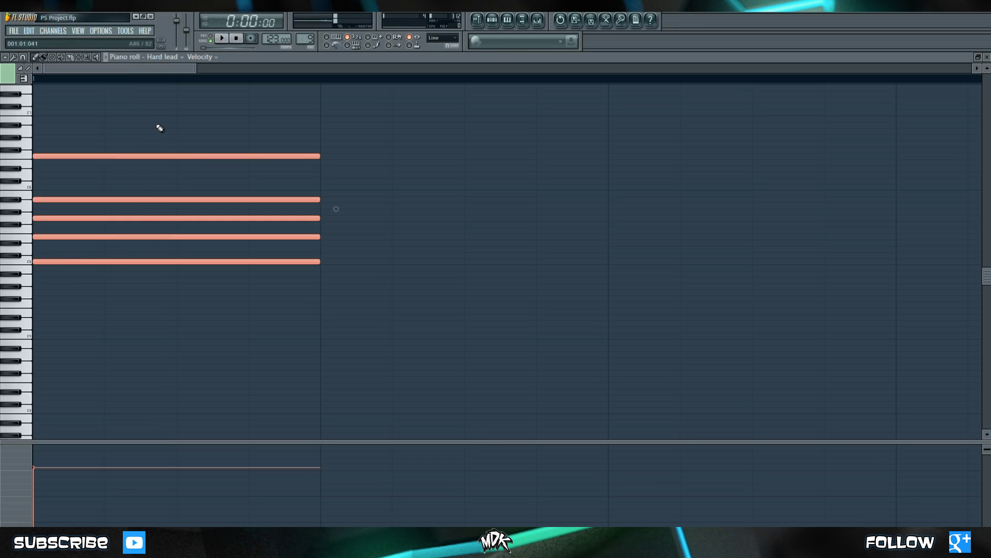
pyautogui.rightClick(159, 156)
pyautogui.rightClick(159, 200)
pyautogui.rightClick(159, 218)
pyautogui.rightClick(158, 236)
pyautogui.rightClick(158, 261)
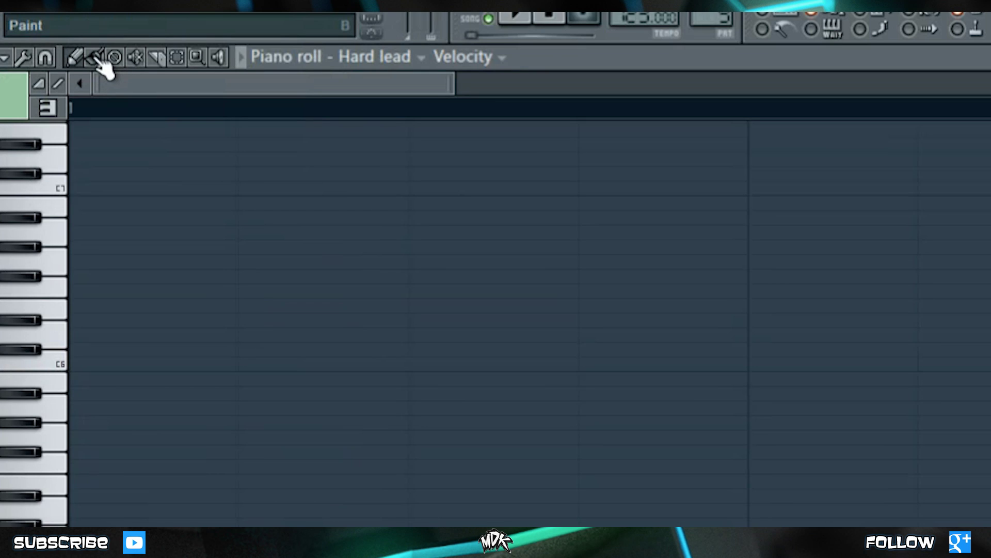
pyautogui.click(99, 59)
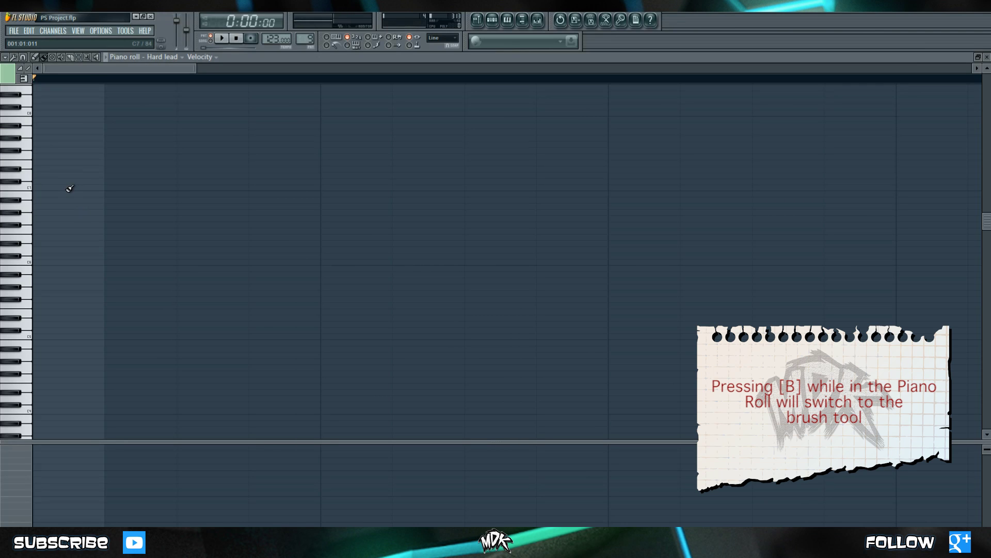
pyautogui.scroll(-3, 52, 200)
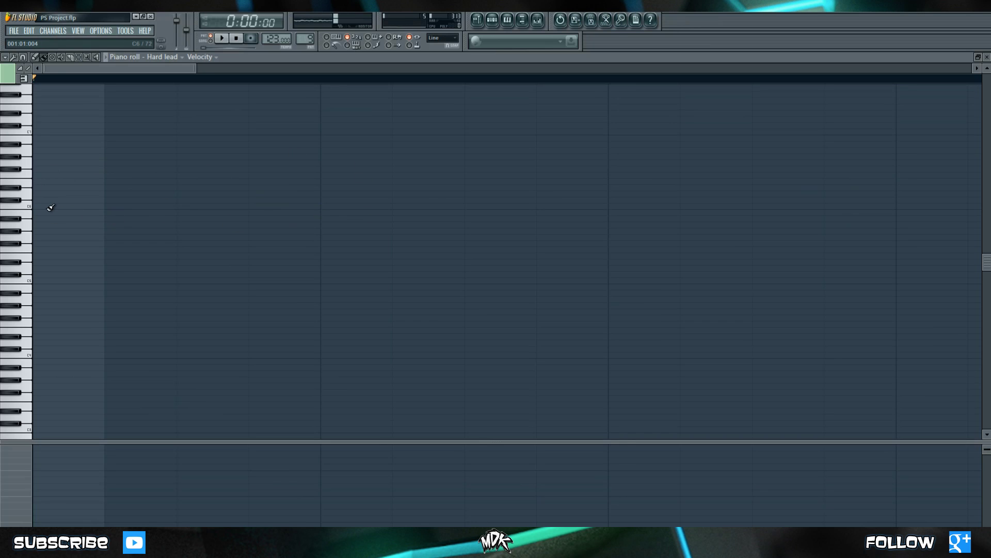
pyautogui.moveTo(46, 202); pyautogui.dragTo(294, 203)
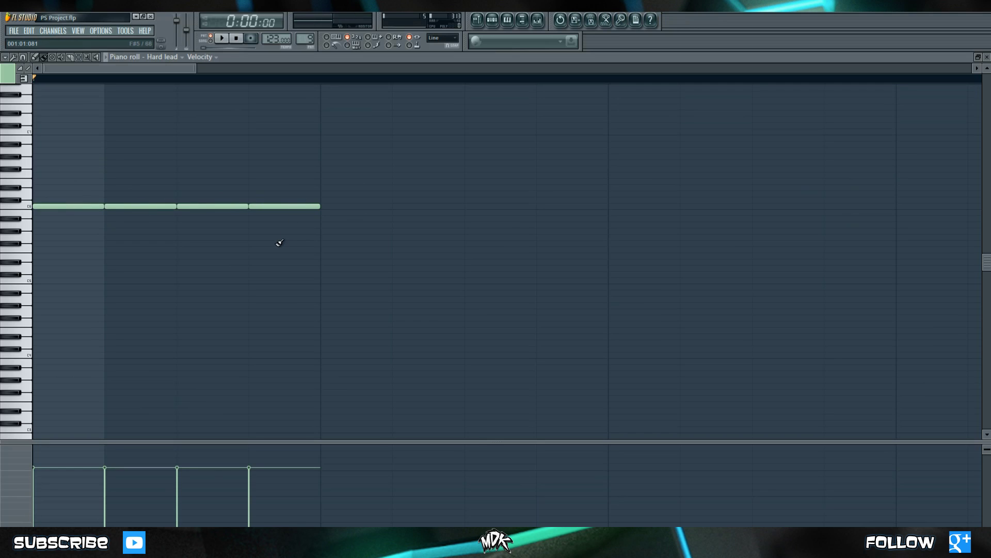
pyautogui.rightClick(287, 206)
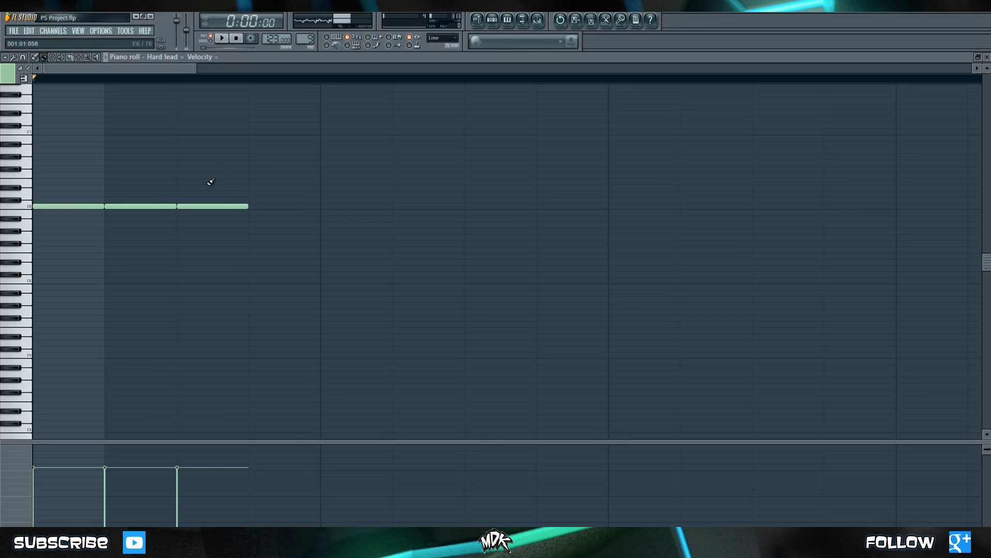
pyautogui.moveTo(211, 178); pyautogui.dragTo(68, 175)
pyautogui.moveTo(220, 174); pyautogui.dragTo(86, 181)
pyautogui.click(54, 58)
pyautogui.click(72, 206)
pyautogui.moveTo(126, 202)
pyautogui.mouseDown()
pyautogui.moveTo(203, 208)
pyautogui.moveTo(236, 192)
pyautogui.mouseUp()
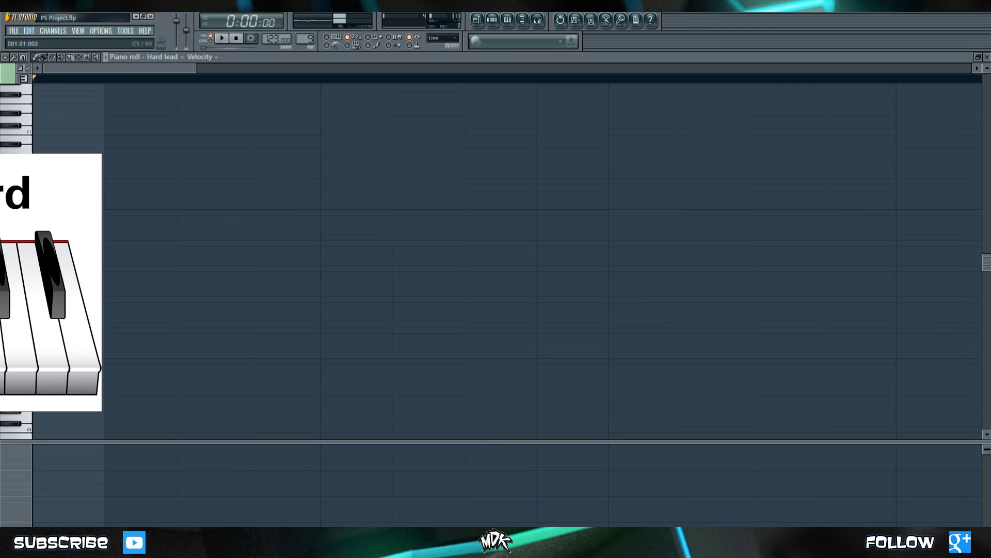
# - Draw a C5, E5, G5 chord and stretch all three notes longer together
pyautogui.click(39, 280)
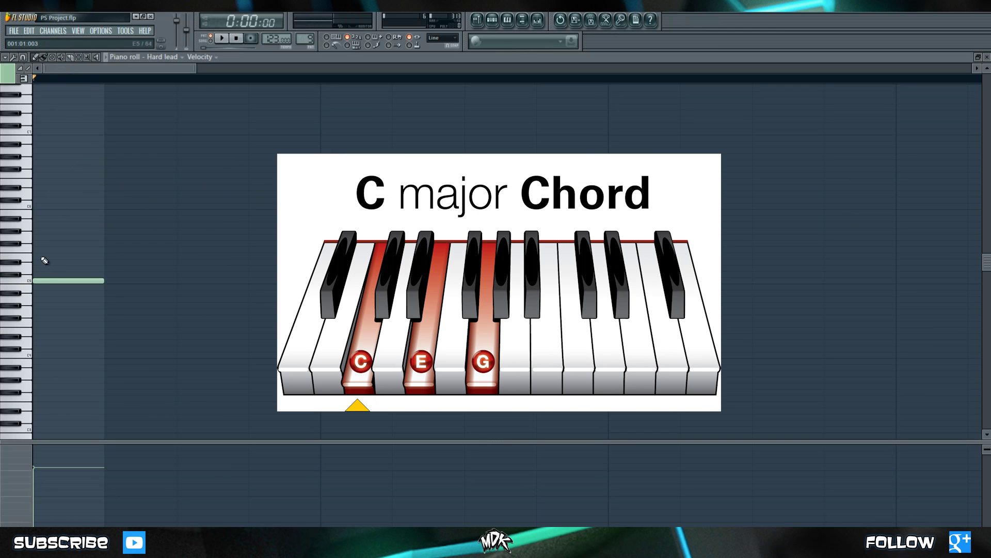
pyautogui.click(37, 256)
pyautogui.click(33, 237)
pyautogui.hotkey('ctrl', 'a')
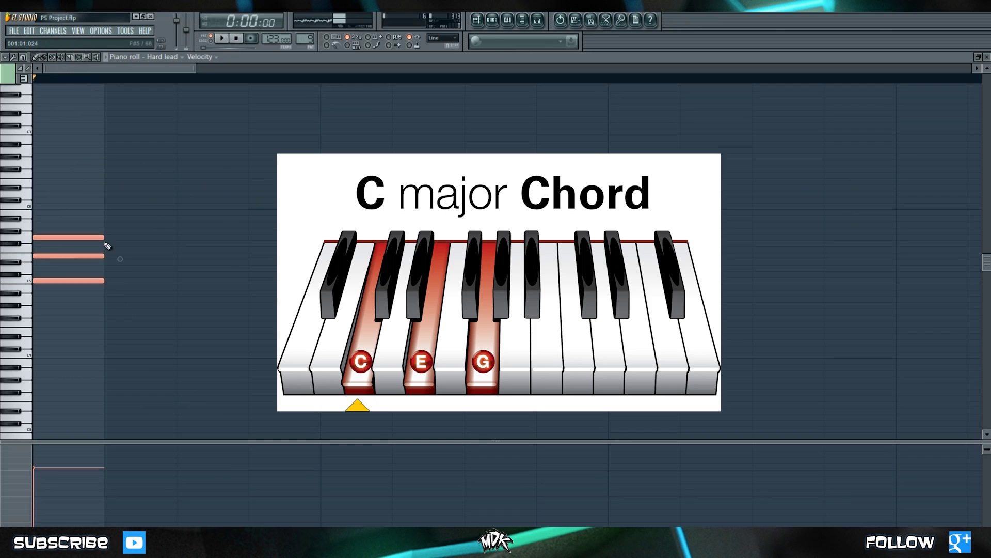
pyautogui.moveTo(106, 246); pyautogui.dragTo(308, 247)
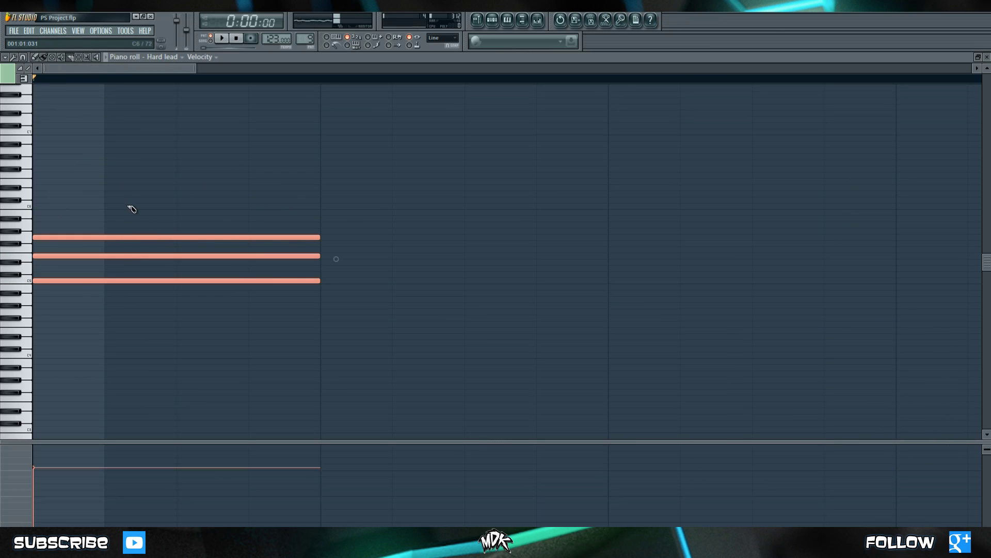
# - Slice all three chord notes at the same point with the Slice tool
pyautogui.click(104, 208)
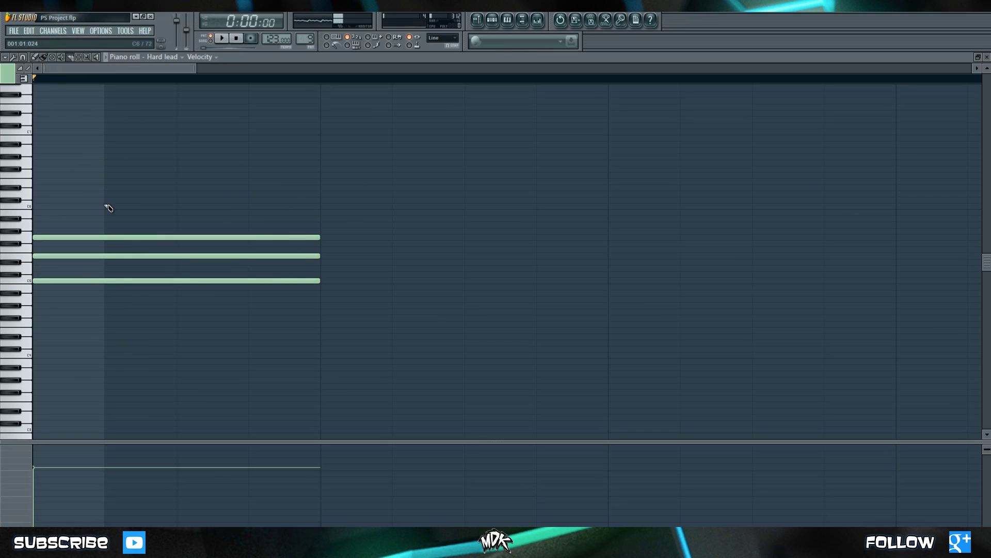
pyautogui.moveTo(109, 201); pyautogui.dragTo(108, 321)
pyautogui.moveTo(109, 322); pyautogui.dragTo(107, 325)
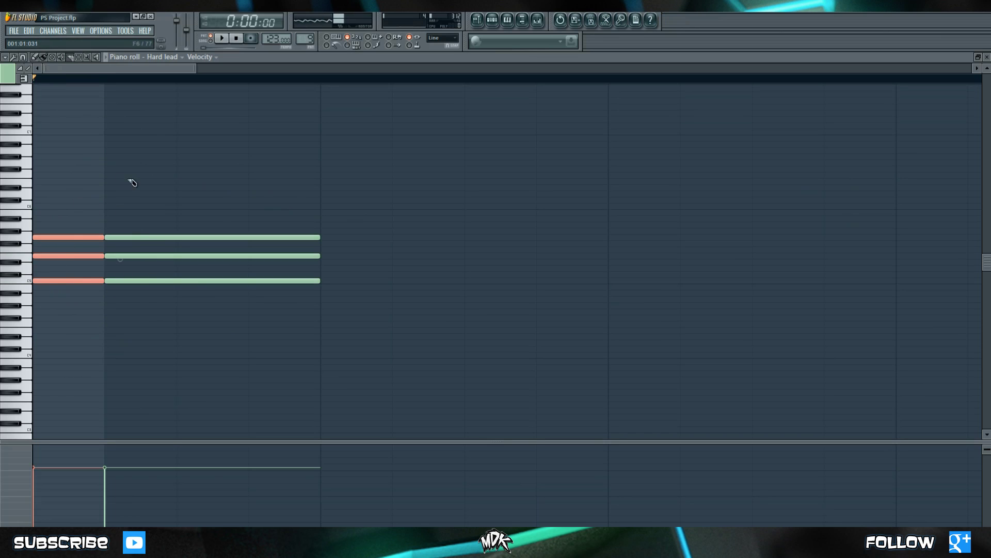
pyautogui.click(163, 241)
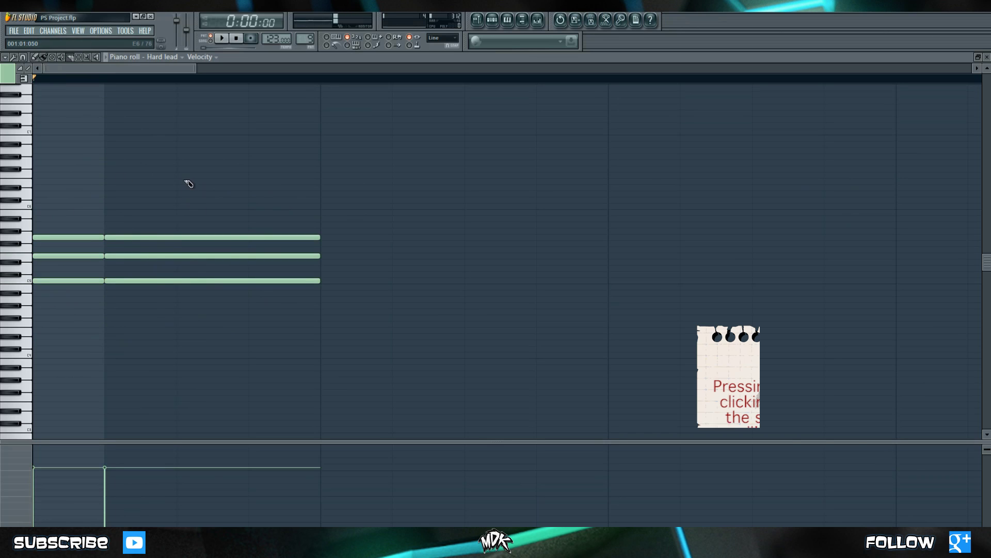
pyautogui.moveTo(178, 169); pyautogui.dragTo(90, 296)
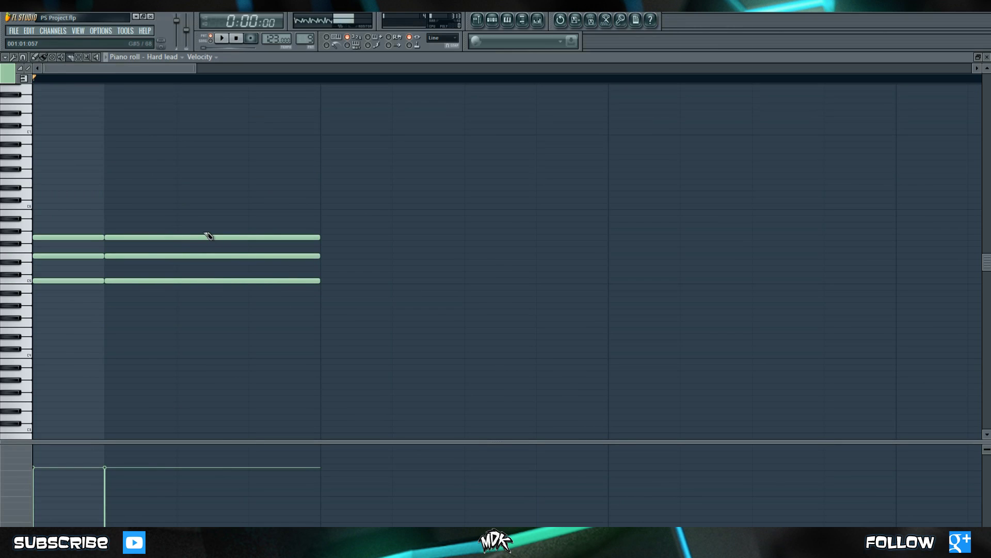
# - Chop the chord notes into several small pieces, then undo the extra slices
pyautogui.moveTo(206, 237); pyautogui.dragTo(199, 310)
pyautogui.moveTo(195, 207); pyautogui.dragTo(182, 310)
pyautogui.moveTo(190, 224); pyautogui.dragTo(164, 327)
pyautogui.moveTo(197, 208); pyautogui.dragTo(215, 256)
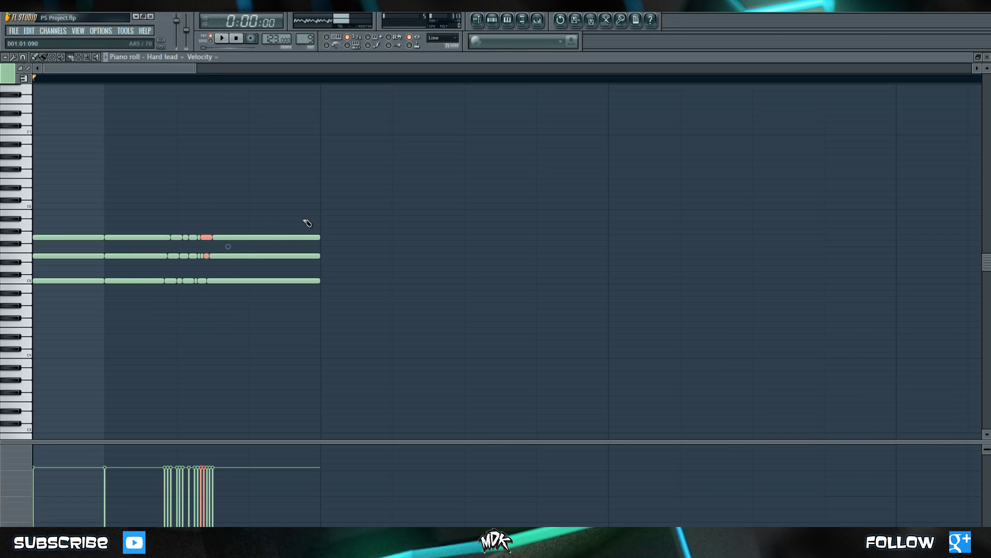
pyautogui.moveTo(314, 223); pyautogui.dragTo(322, 246)
pyautogui.moveTo(313, 224); pyautogui.dragTo(321, 244)
pyautogui.hotkey('ctrl', 'z')
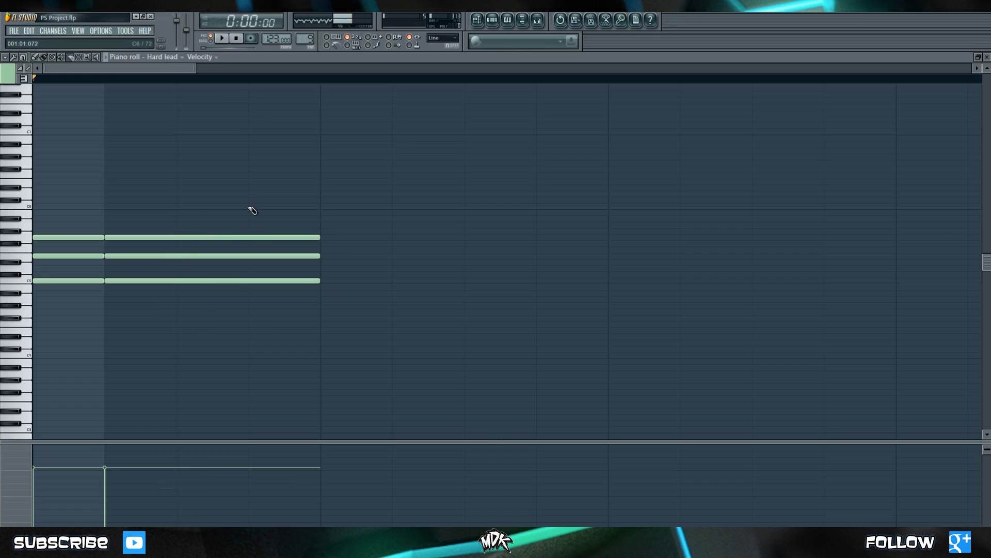
# - Cut off the chord notes' ends, slicing freely off-grid to shorten them
pyautogui.moveTo(252, 211); pyautogui.dragTo(246, 328)
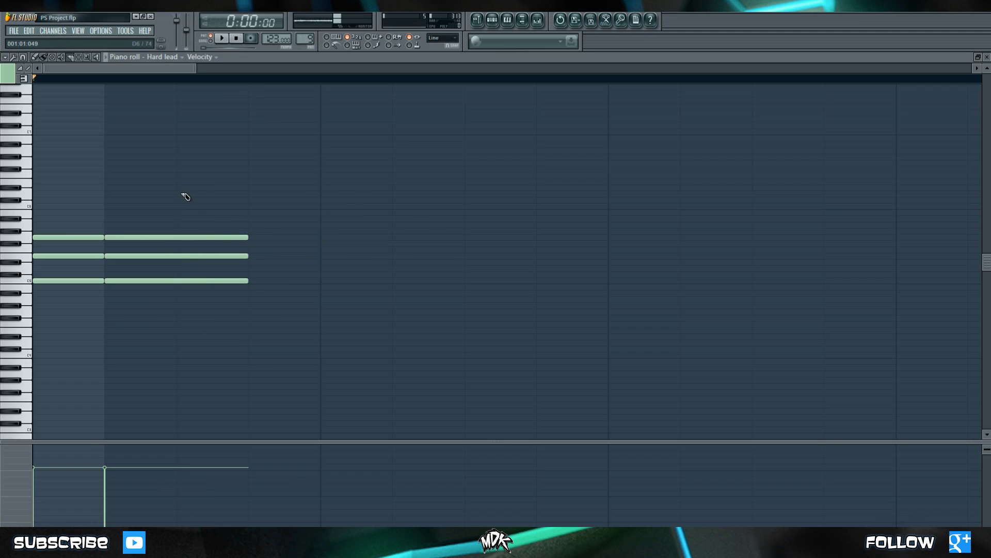
pyautogui.moveTo(178, 189)
pyautogui.mouseDown()
pyautogui.moveTo(183, 314)
pyautogui.moveTo(323, 309)
pyautogui.moveTo(138, 314)
pyautogui.moveTo(177, 328)
pyautogui.mouseUp()
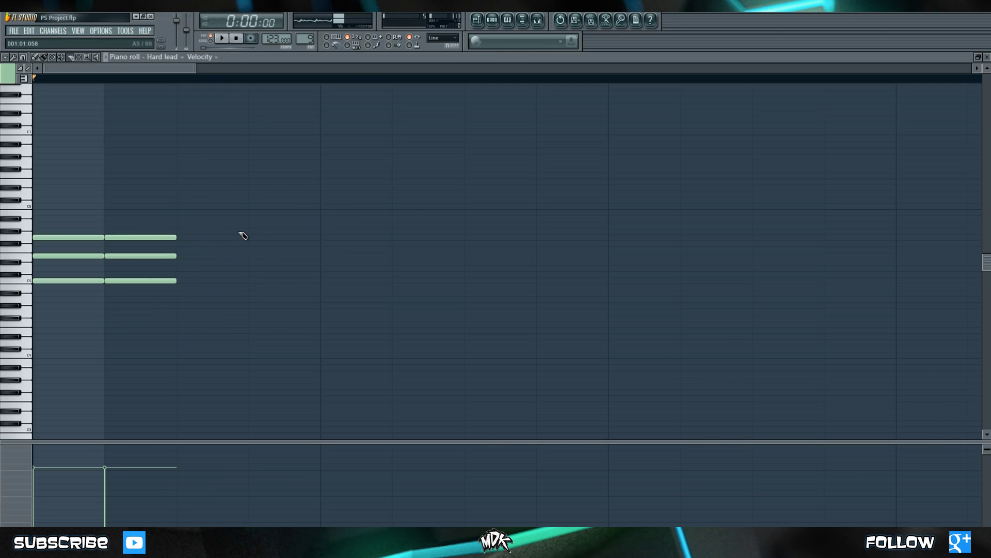
pyautogui.scroll(1, 172, 222)
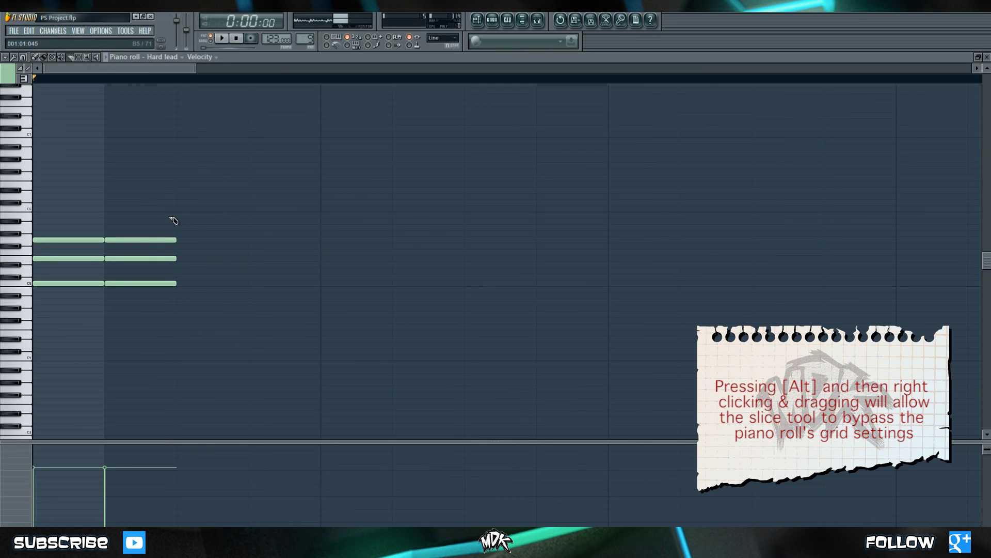
pyautogui.moveTo(168, 212); pyautogui.dragTo(149, 336)
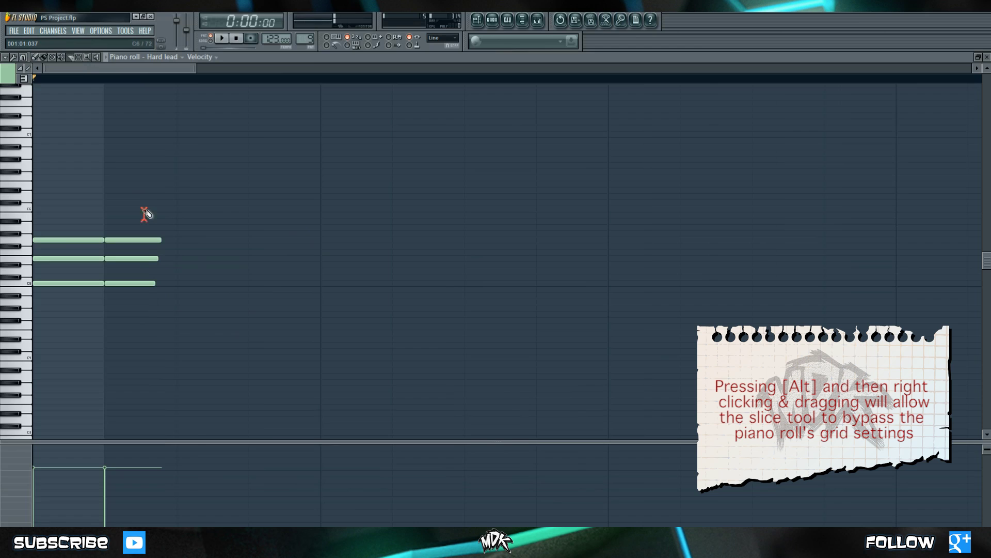
pyautogui.moveTo(146, 213); pyautogui.dragTo(145, 368)
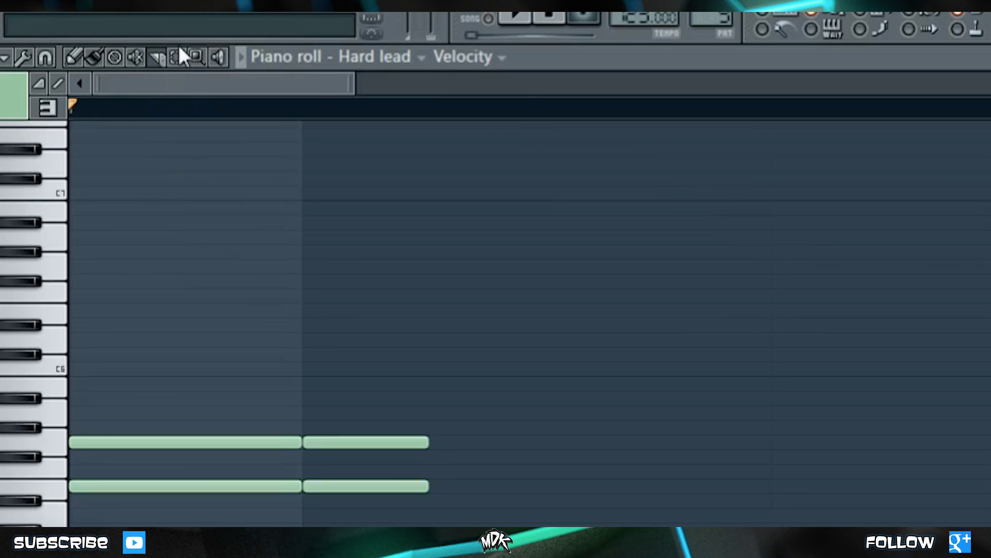
pyautogui.click(181, 54)
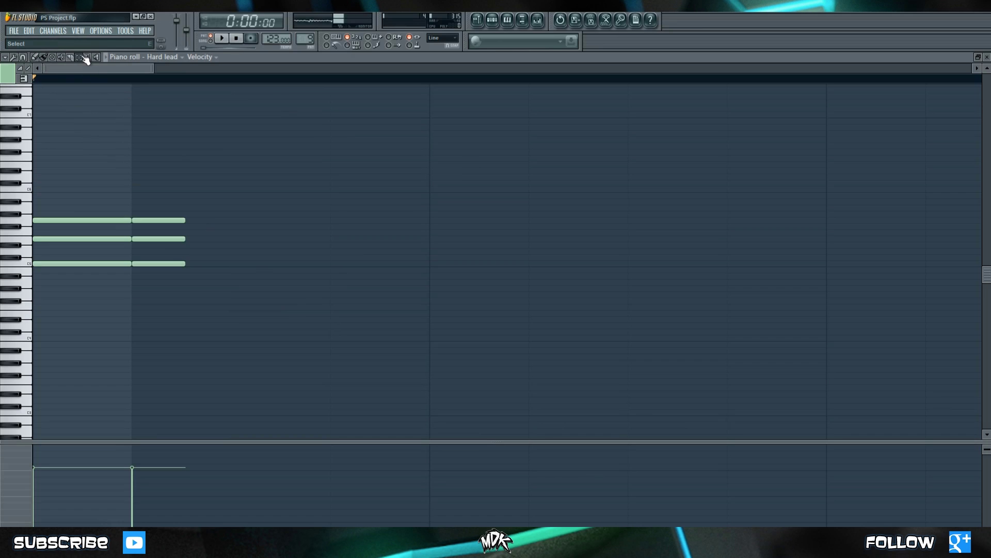
# - Box-select the three split chord notes with the Draw tool active
pyautogui.click(36, 57)
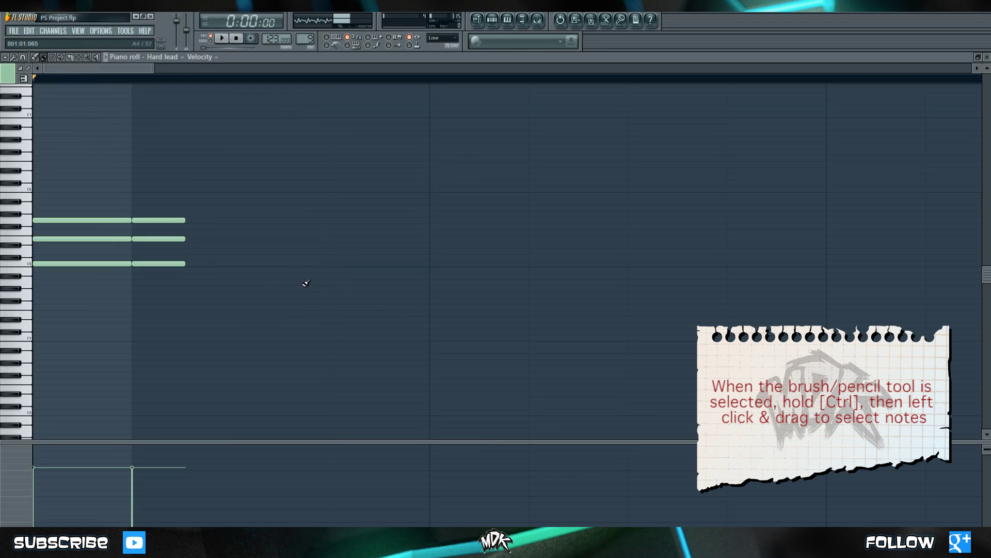
pyautogui.moveTo(369, 341); pyautogui.dragTo(35, 171)
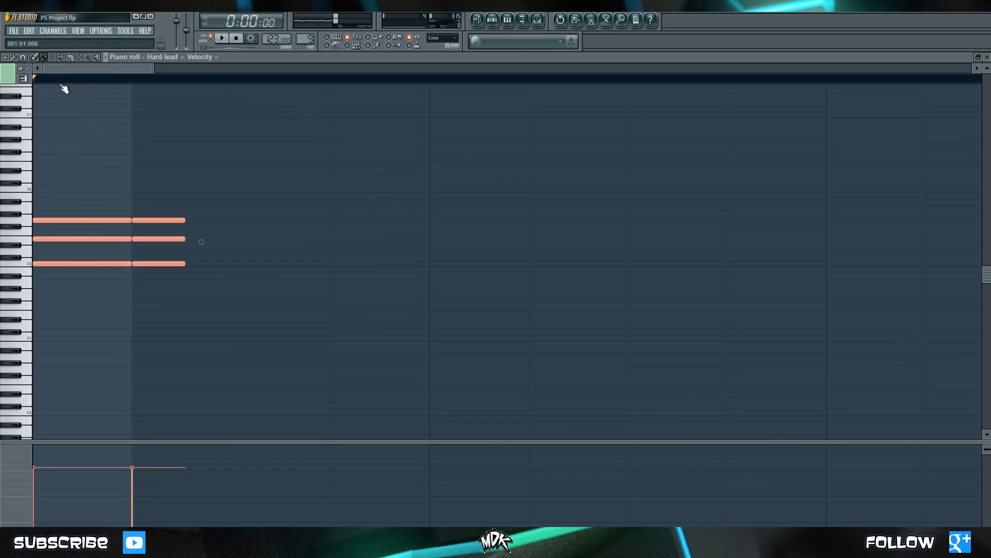
pyautogui.click(89, 57)
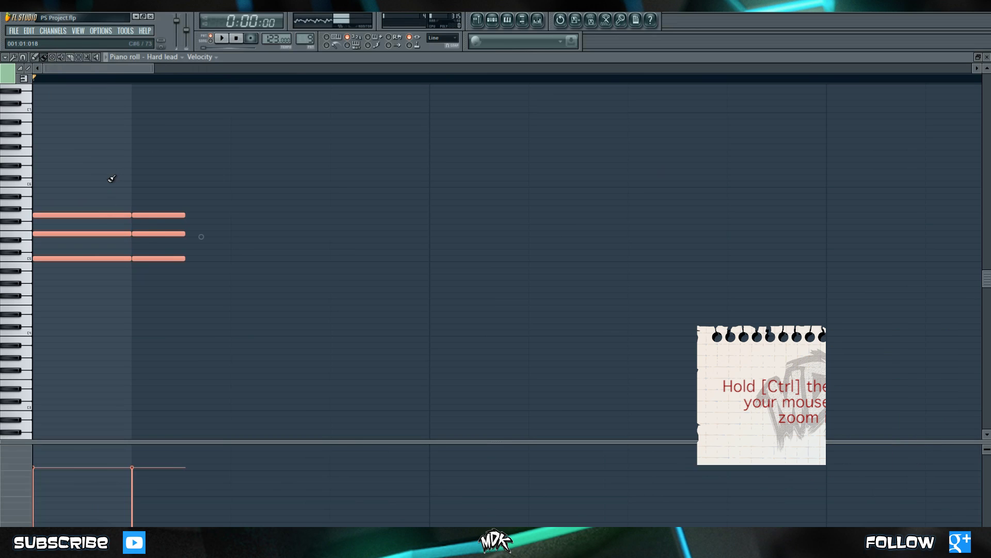
pyautogui.scroll(-4, 108, 182)
# - Delete the small leftover pieces and the bottom and middle chord notes
pyautogui.scroll(3, 84, 197)
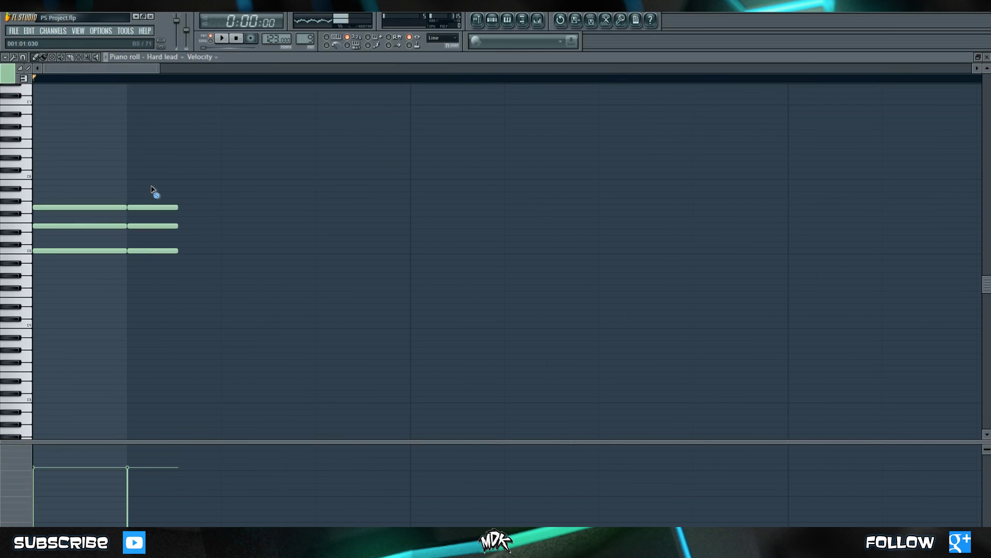
pyautogui.rightClick(152, 207)
pyautogui.rightClick(150, 226)
pyautogui.rightClick(149, 251)
pyautogui.rightClick(108, 250)
pyautogui.rightClick(103, 226)
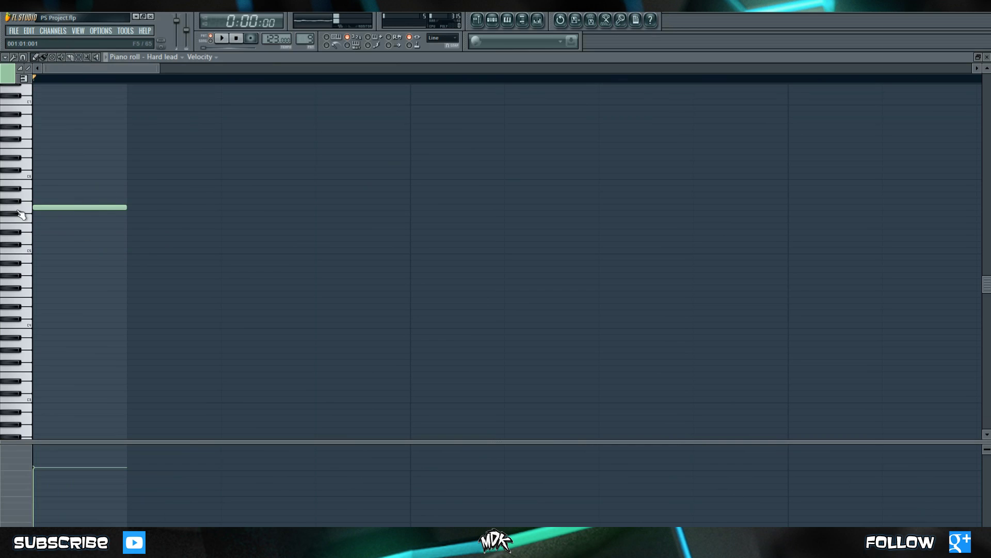
# - Resize the remaining top note back to one bar, undoing an accidental duplicate
pyautogui.click(124, 208)
pyautogui.moveTo(124, 208)
pyautogui.mouseDown()
pyautogui.moveTo(353, 211)
pyautogui.moveTo(109, 209)
pyautogui.mouseUp()
pyautogui.click(125, 208)
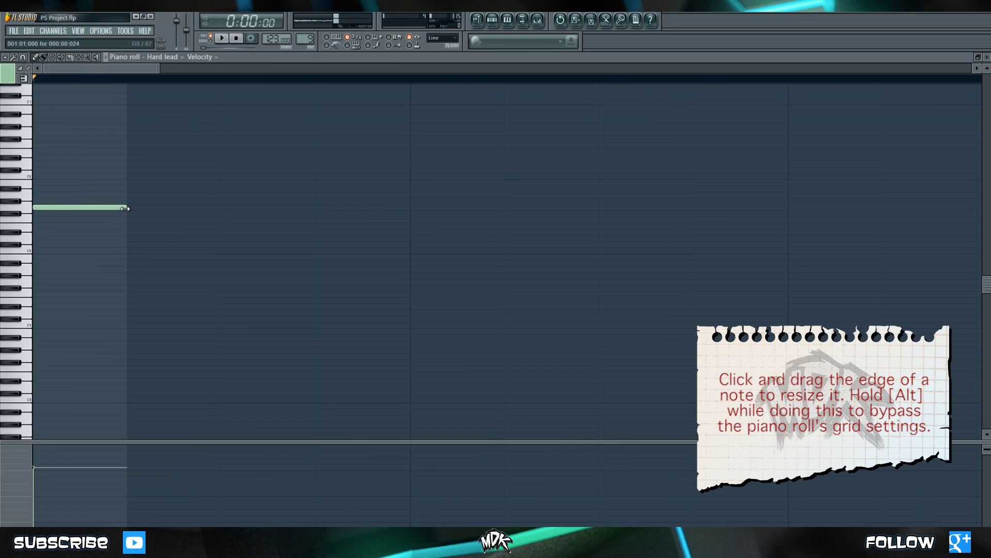
pyautogui.moveTo(135, 210); pyautogui.dragTo(89, 182)
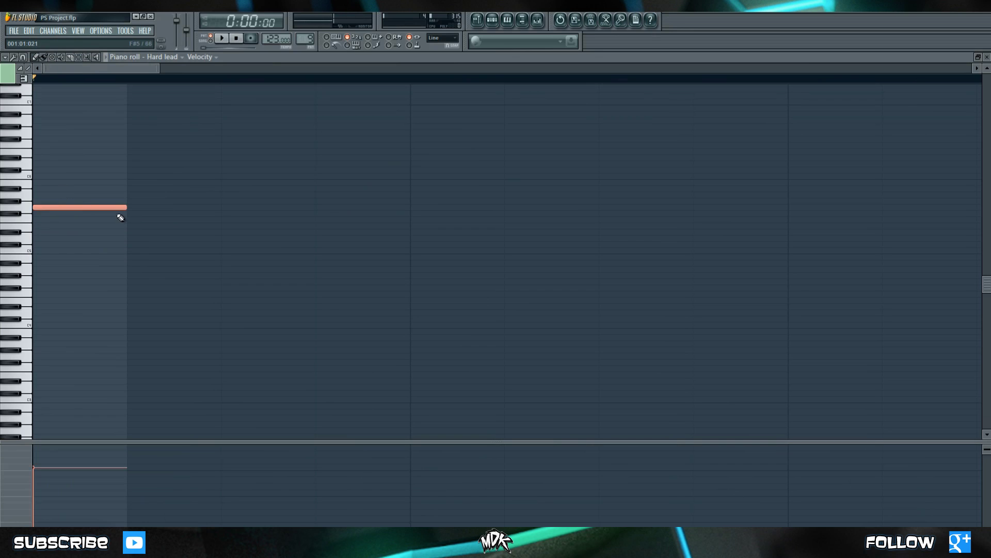
pyautogui.moveTo(100, 207); pyautogui.dragTo(188, 206)
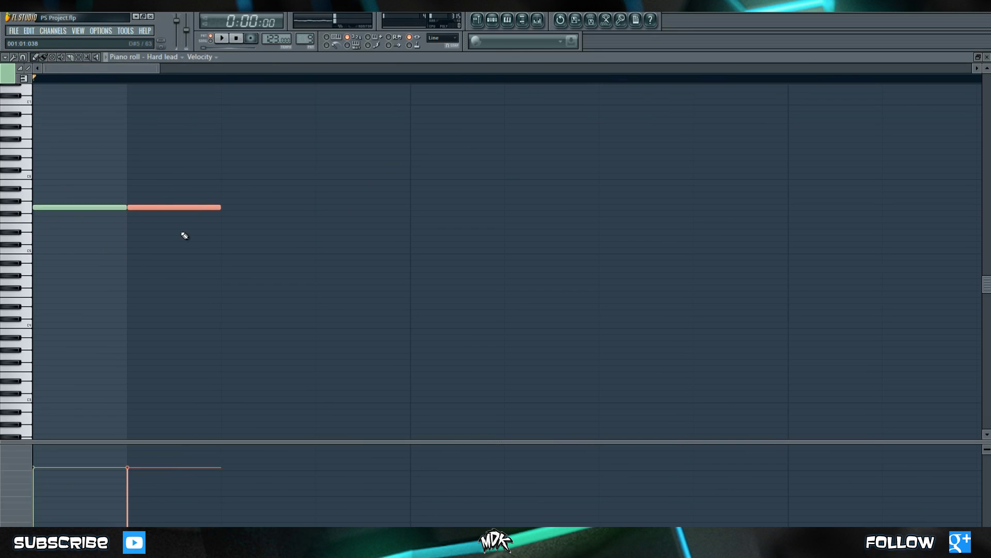
pyautogui.hotkey('ctrl', 'z')
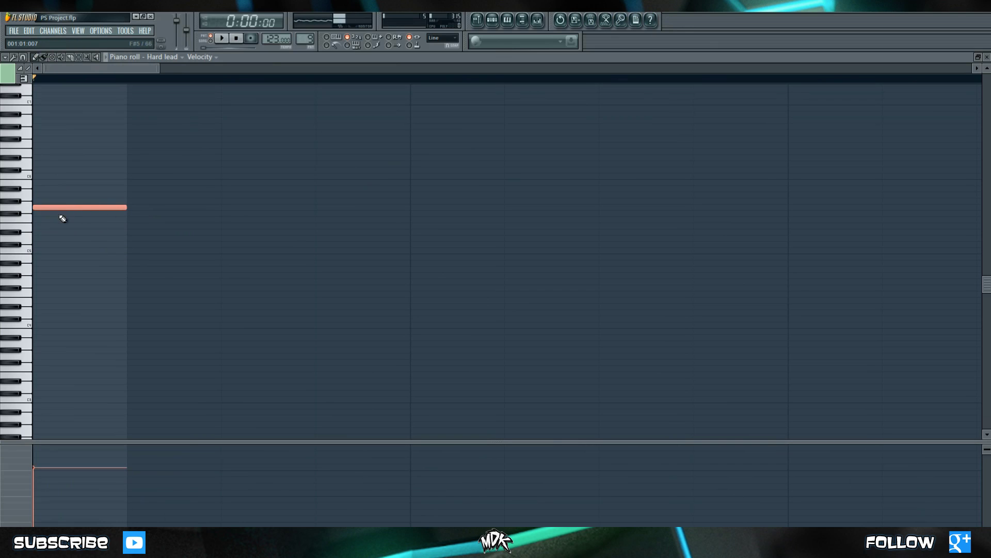
# - Copy the note into bars two and three, then Ctrl+B those three into six notes
pyautogui.moveTo(47, 207); pyautogui.dragTo(160, 207)
pyautogui.click(151, 205)
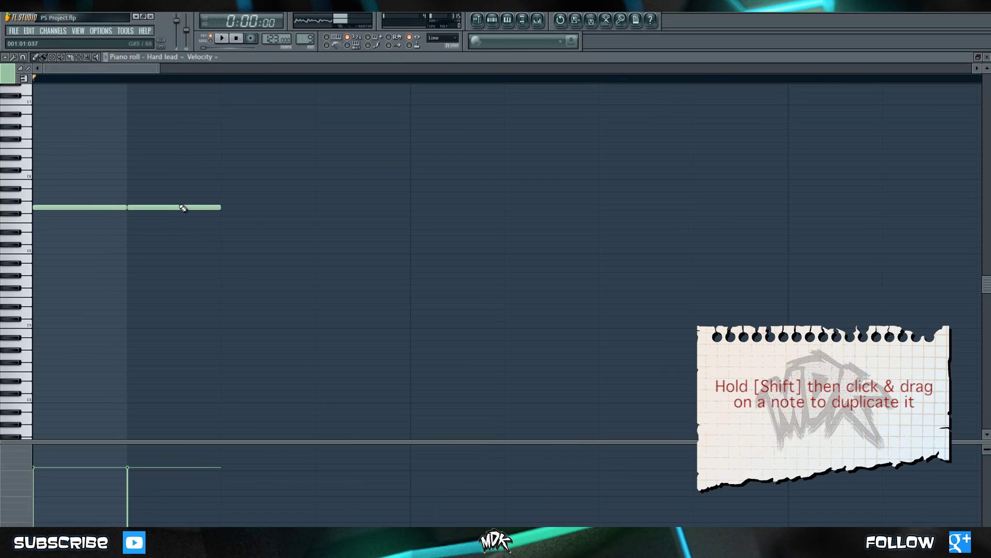
pyautogui.moveTo(159, 207); pyautogui.dragTo(251, 206)
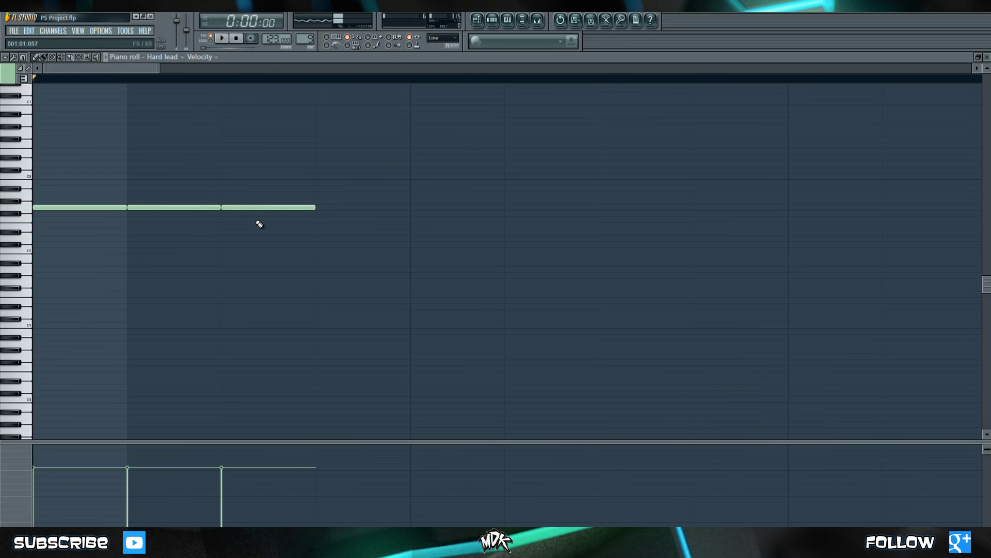
pyautogui.moveTo(391, 247); pyautogui.dragTo(33, 167)
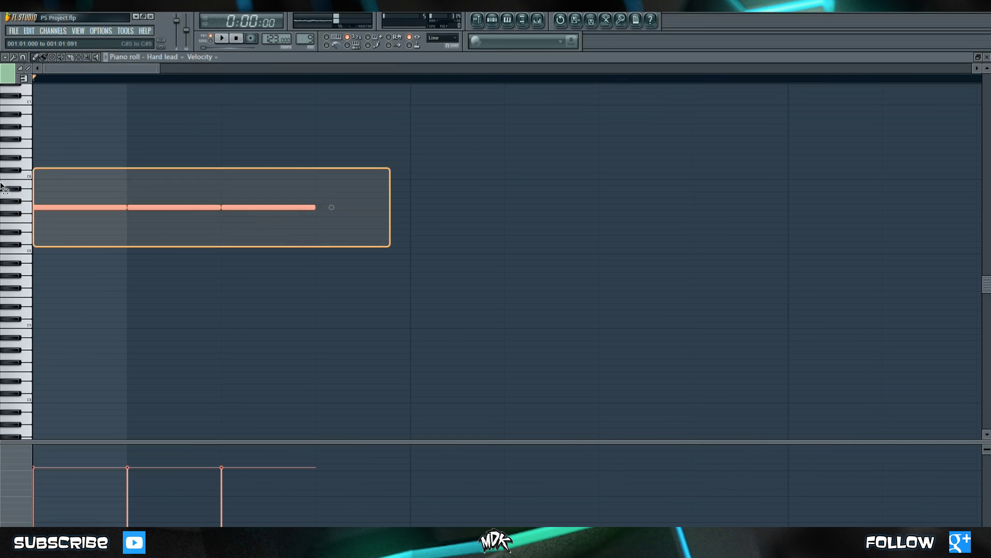
pyautogui.hotkey('ctrl', 'b')
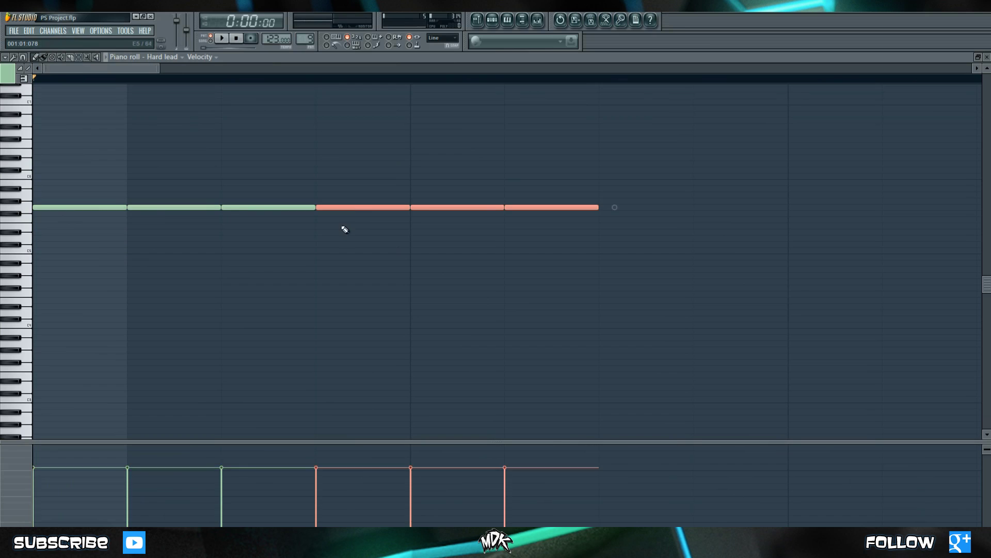
pyautogui.click(675, 308)
# - Transpose the six selected notes up and down by one semitone
pyautogui.moveTo(676, 300); pyautogui.dragTo(37, 163)
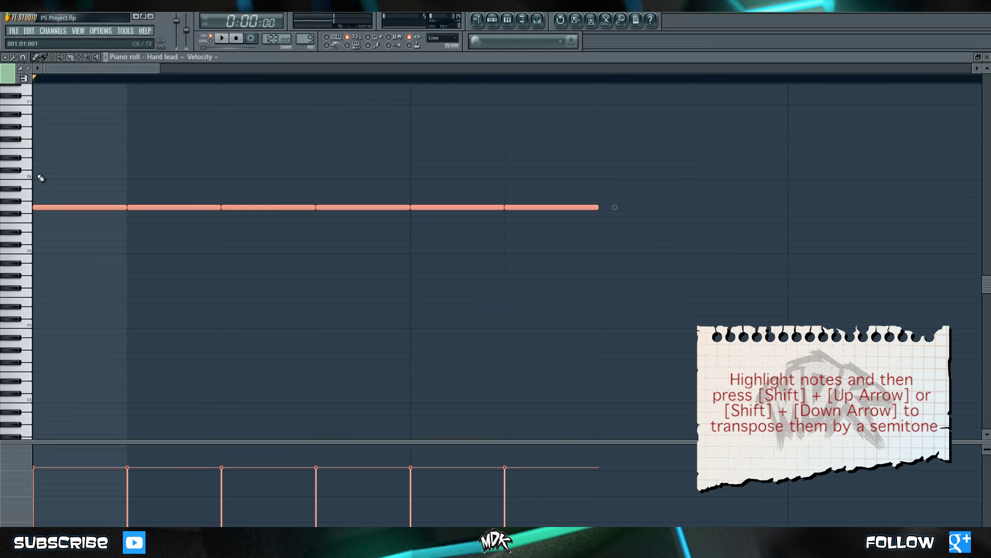
pyautogui.scroll(2, 41, 178)
pyautogui.hotkey('shift', 'Up')
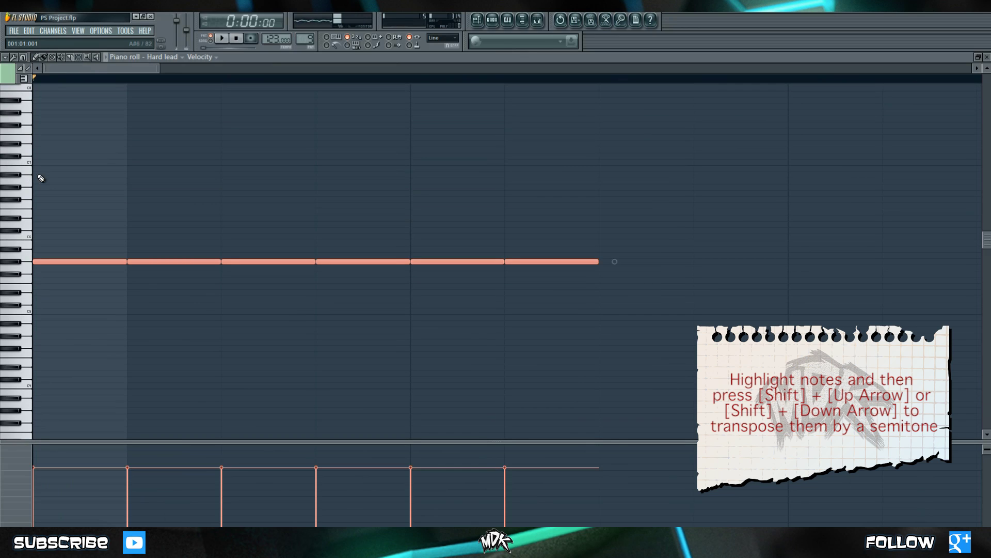
pyautogui.hotkey('shift', 'Down')
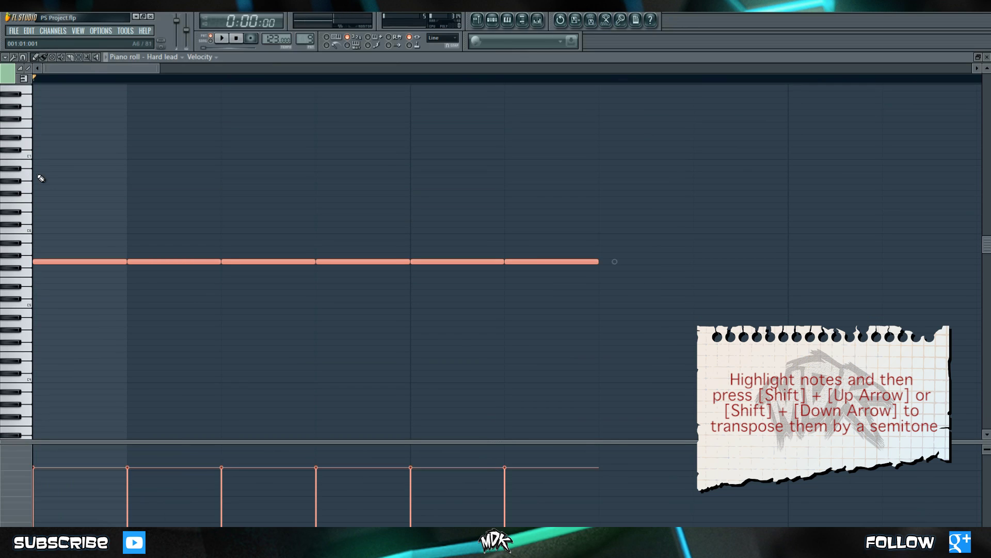
pyautogui.hotkey('shift', 'Up')
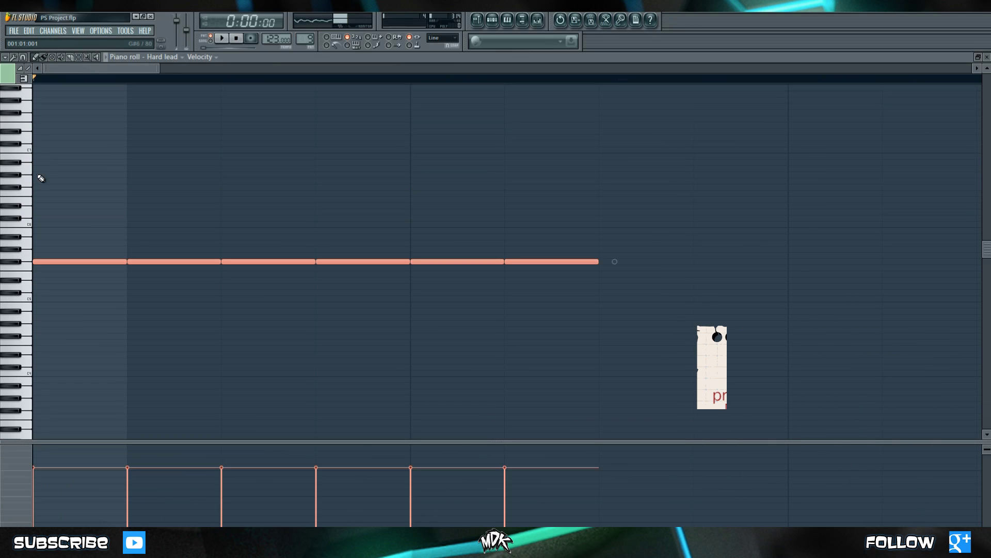
pyautogui.hotkey('shift', 'Down')
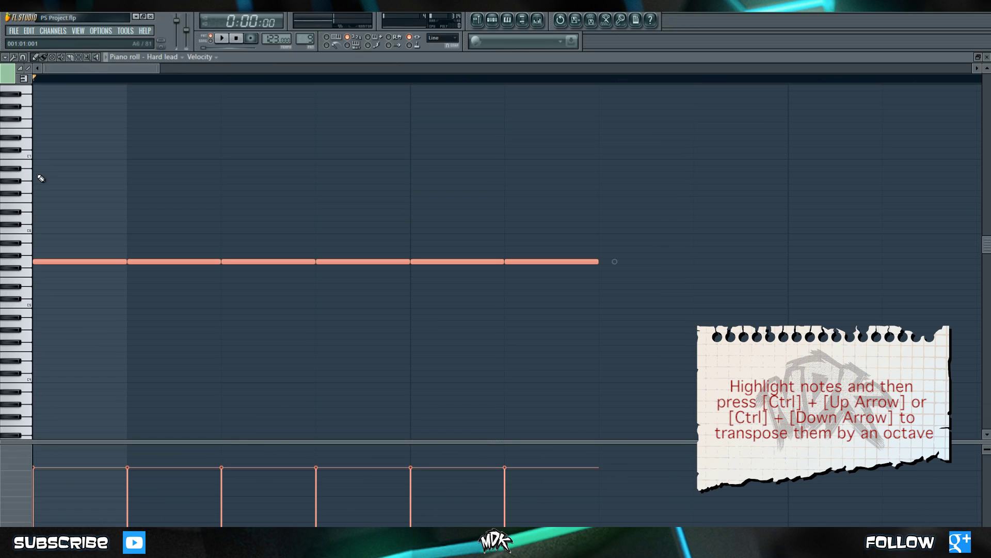
# - Shift the notes up and back down an octave, then delete the last note
pyautogui.hotkey('ctrl', 'Up')
pyautogui.hotkey('ctrl', 'Down')
pyautogui.scroll(-1, 502, 277)
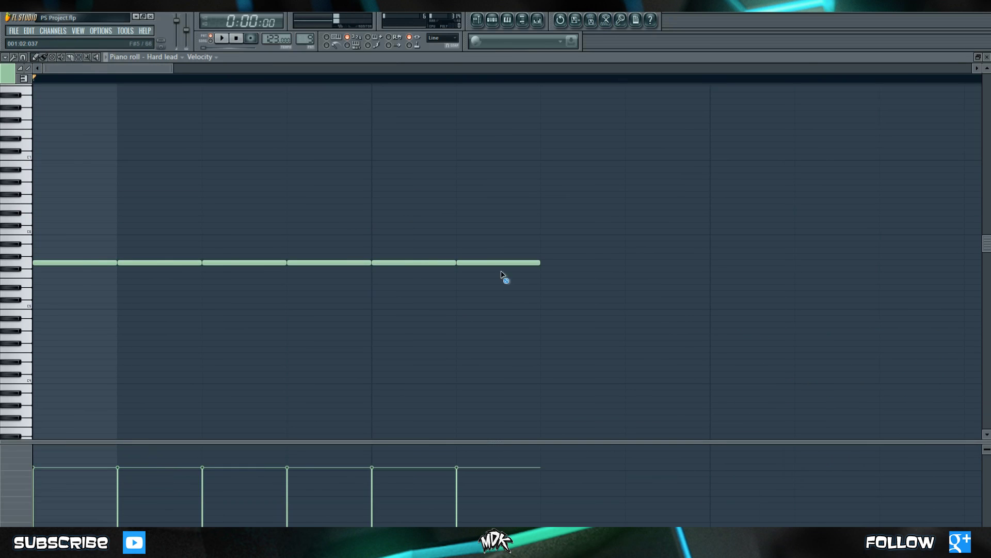
pyautogui.rightClick(499, 261)
# - Delete the new last note so four remain, and set grid snap to 1/2 step
pyautogui.rightClick(414, 261)
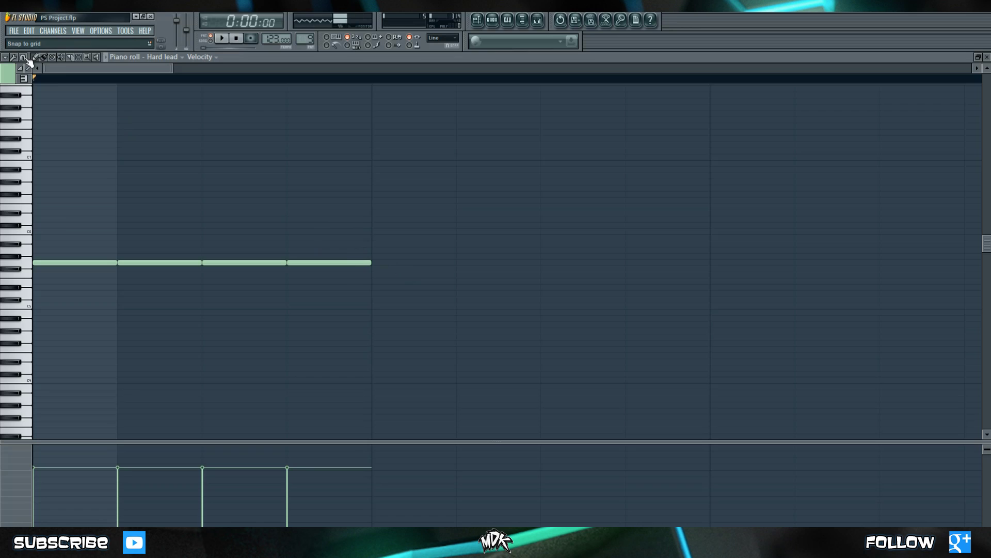
pyautogui.click(45, 57)
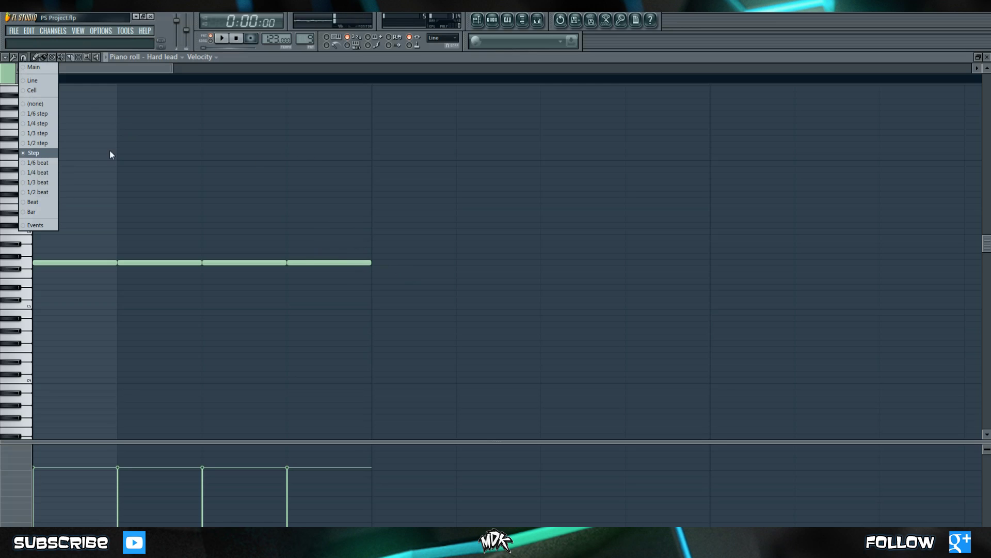
pyautogui.click(35, 144)
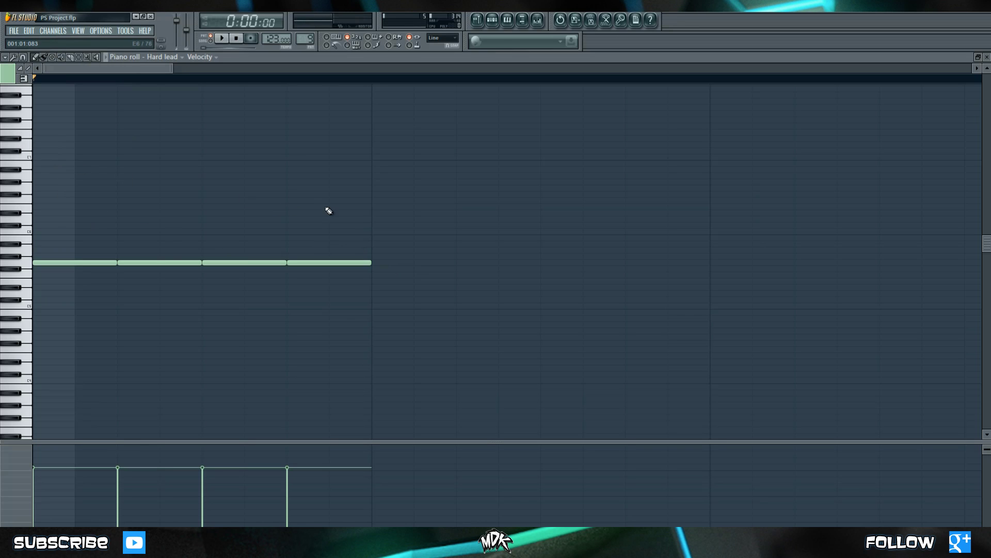
# - Shorten the four notes to half length and Ctrl+B them into the gaps, auditioning two
pyautogui.moveTo(411, 294); pyautogui.dragTo(33, 223)
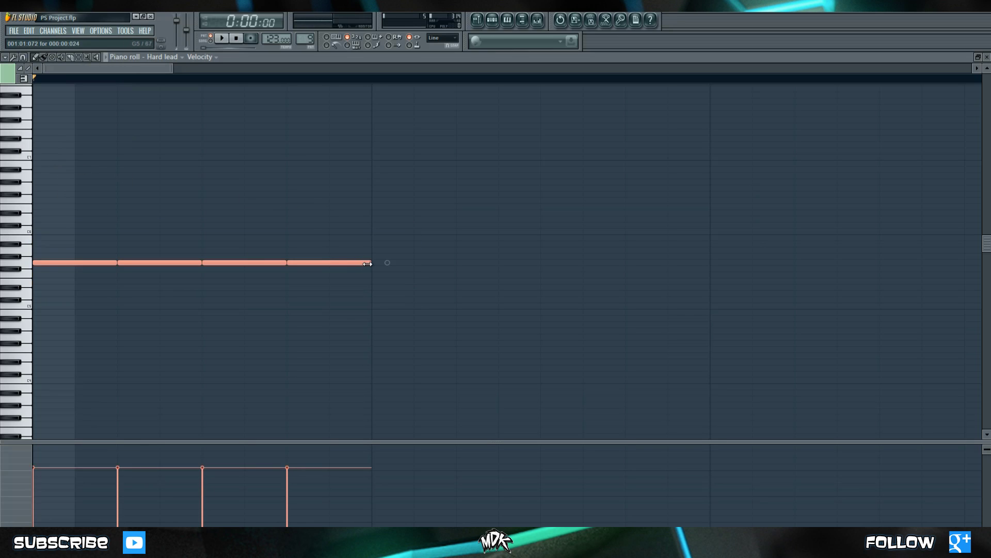
pyautogui.moveTo(370, 262); pyautogui.dragTo(342, 266)
pyautogui.hotkey('ctrl', 'b')
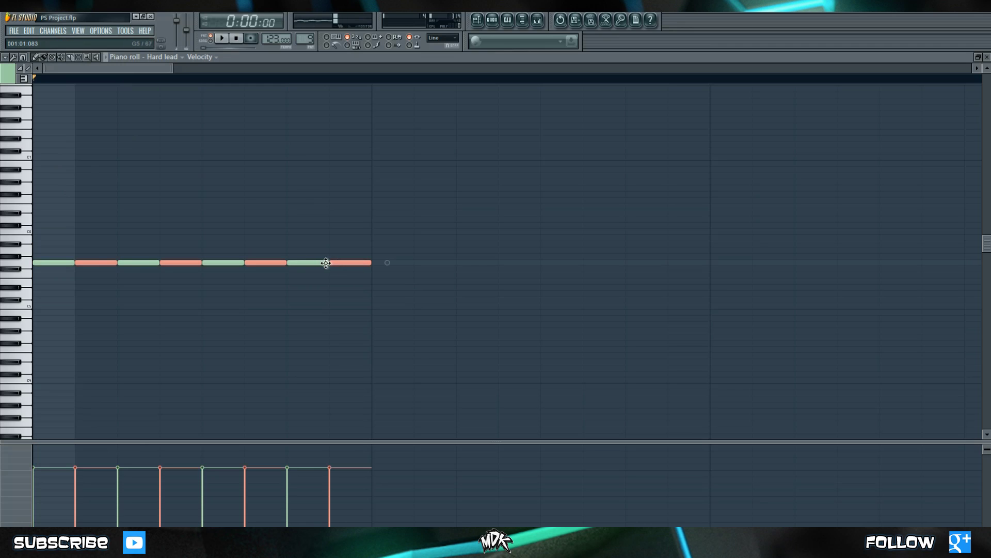
pyautogui.click(209, 290)
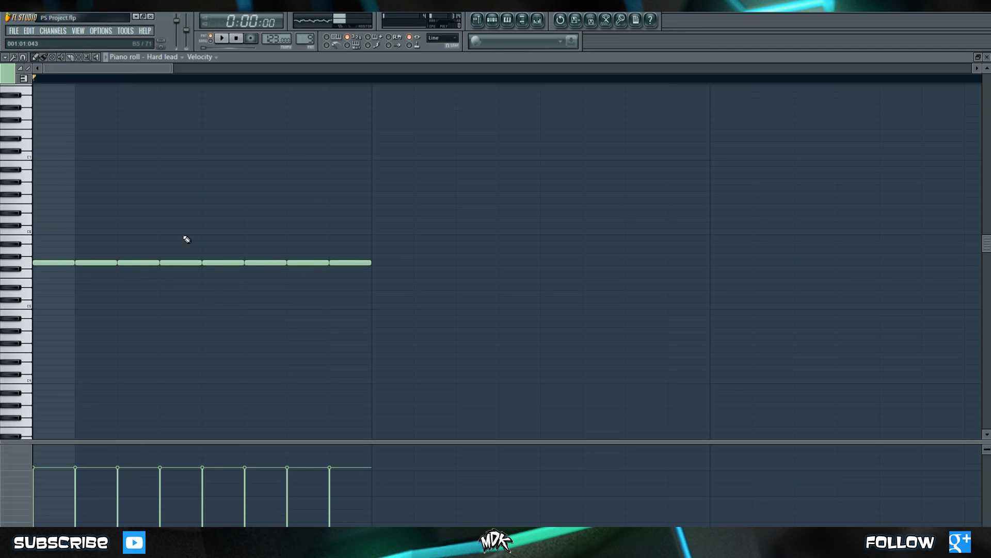
pyautogui.click(347, 261)
pyautogui.click(325, 261)
pyautogui.click(24, 57)
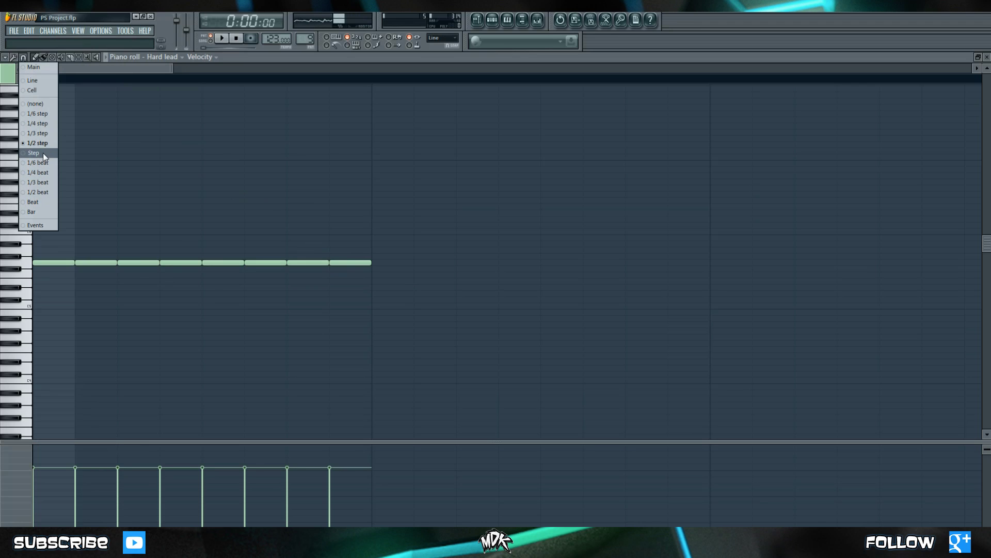
# - Set snap to 1/4 step and add a one-step Hard lead note on C5
pyautogui.click(38, 125)
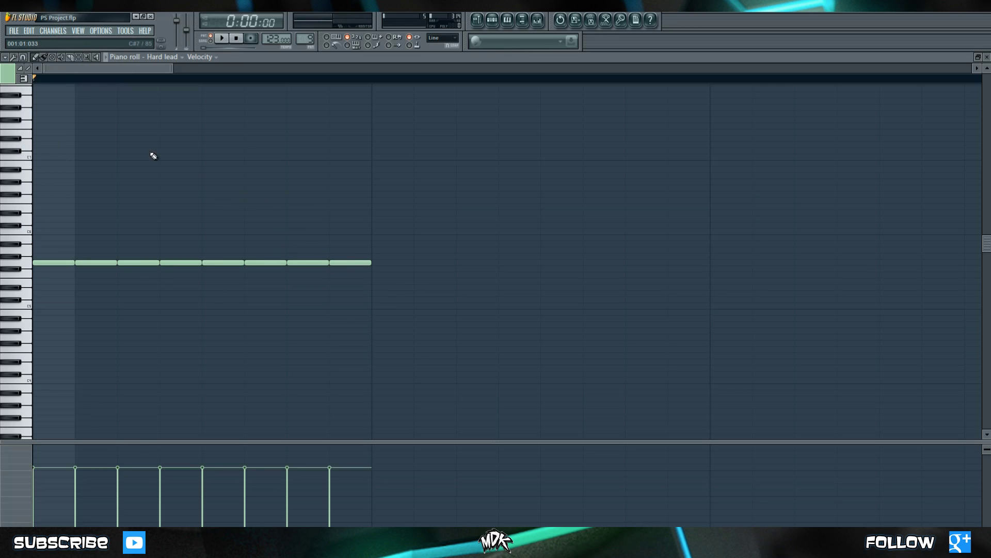
pyautogui.click(24, 57)
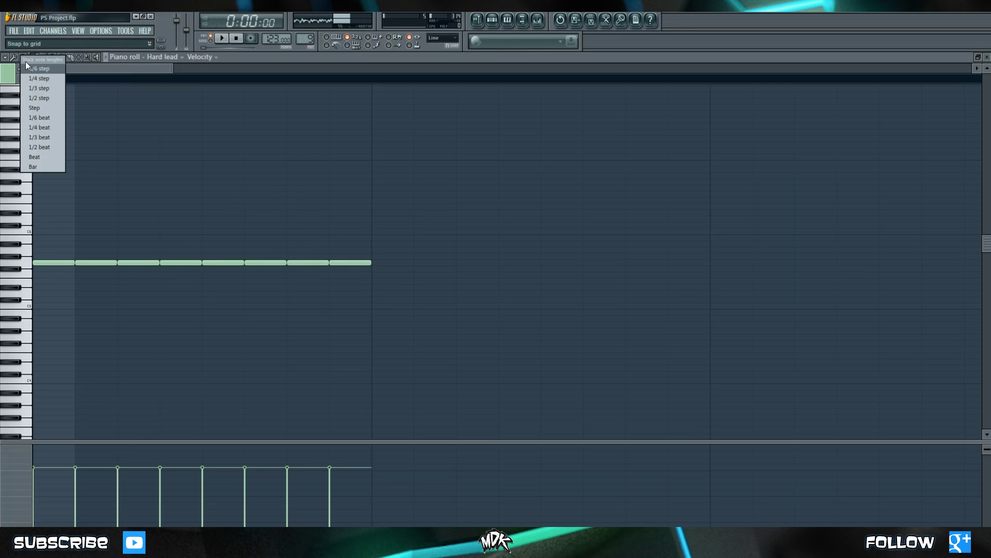
pyautogui.click(42, 112)
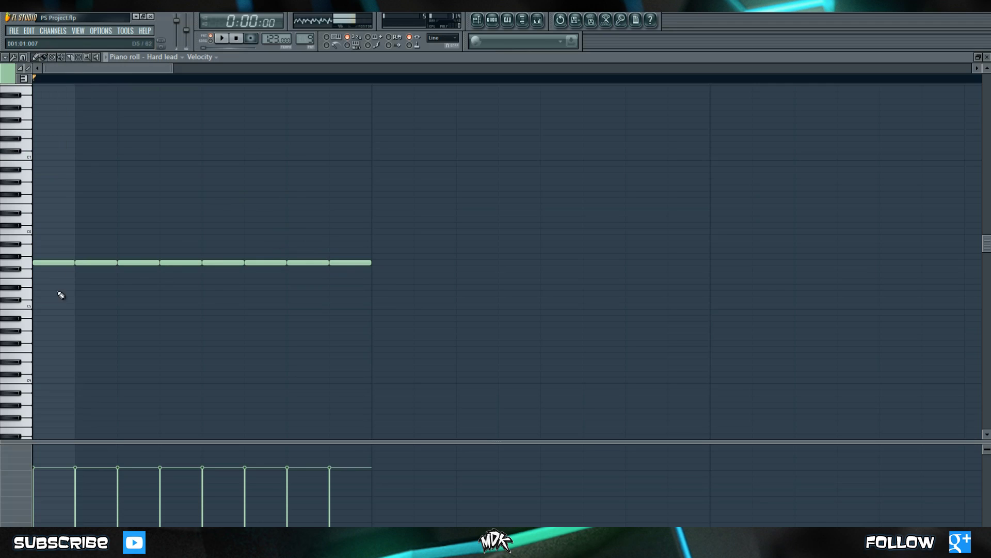
pyautogui.click(41, 306)
# - Add a one-beat note below the C5 note and a half-beat note on C4
pyautogui.click(23, 57)
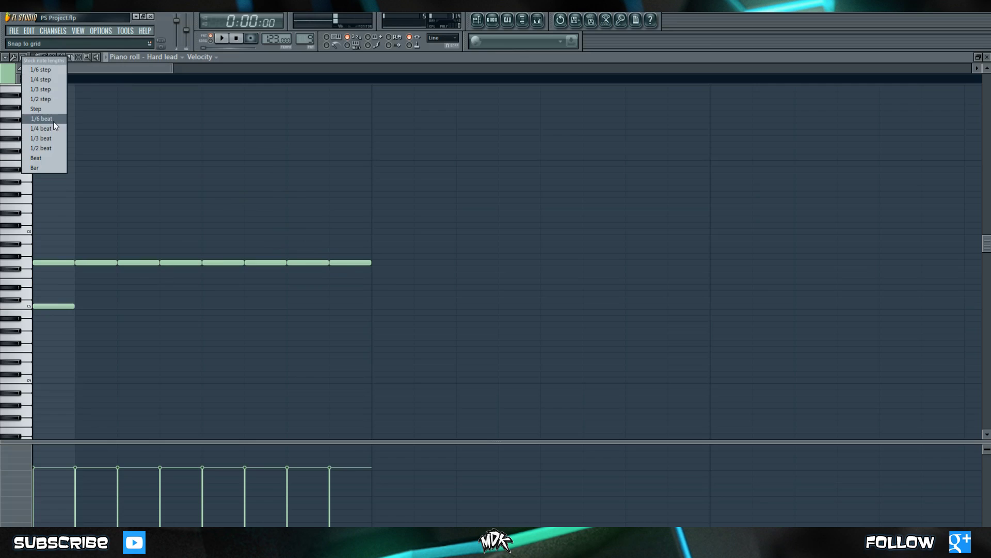
pyautogui.click(40, 157)
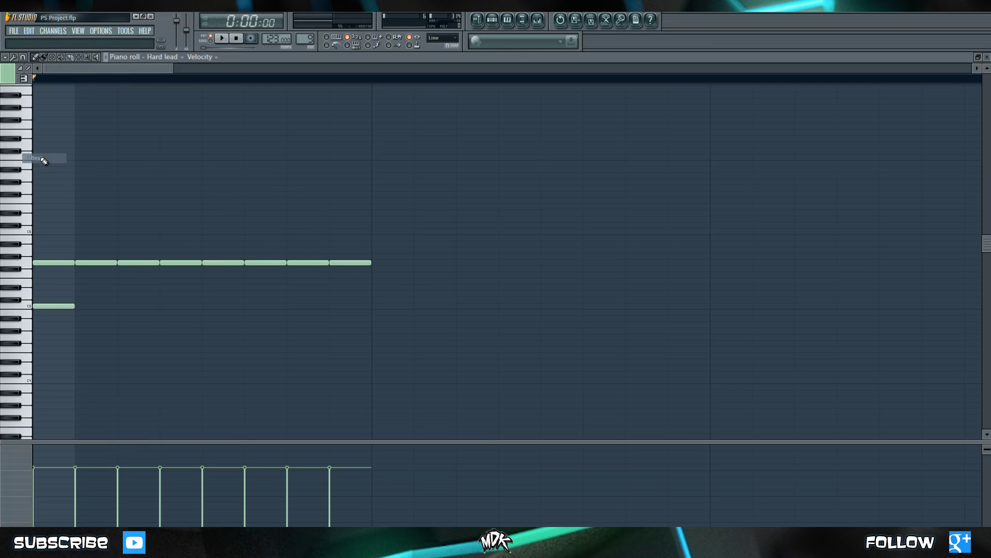
pyautogui.click(38, 341)
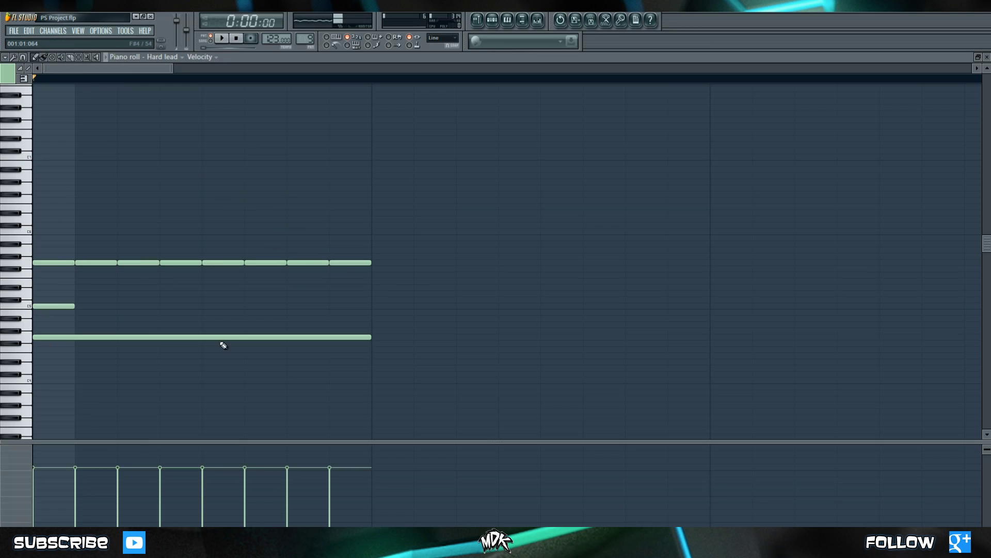
pyautogui.click(21, 58)
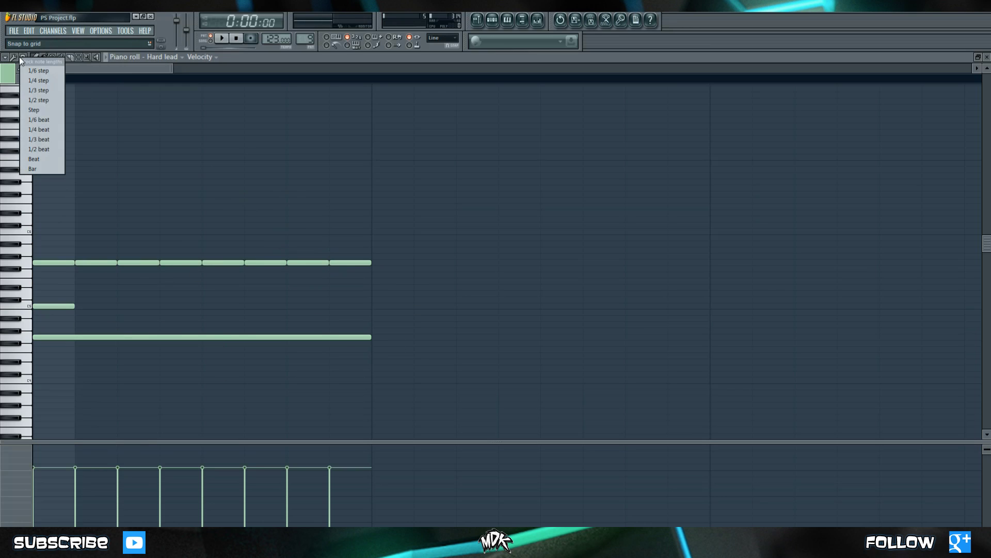
pyautogui.click(42, 150)
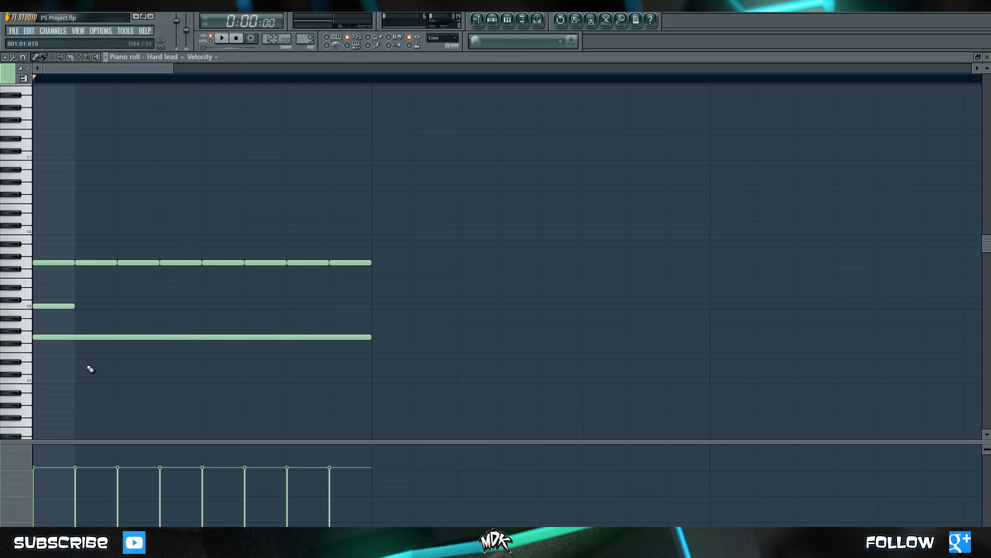
pyautogui.click(36, 381)
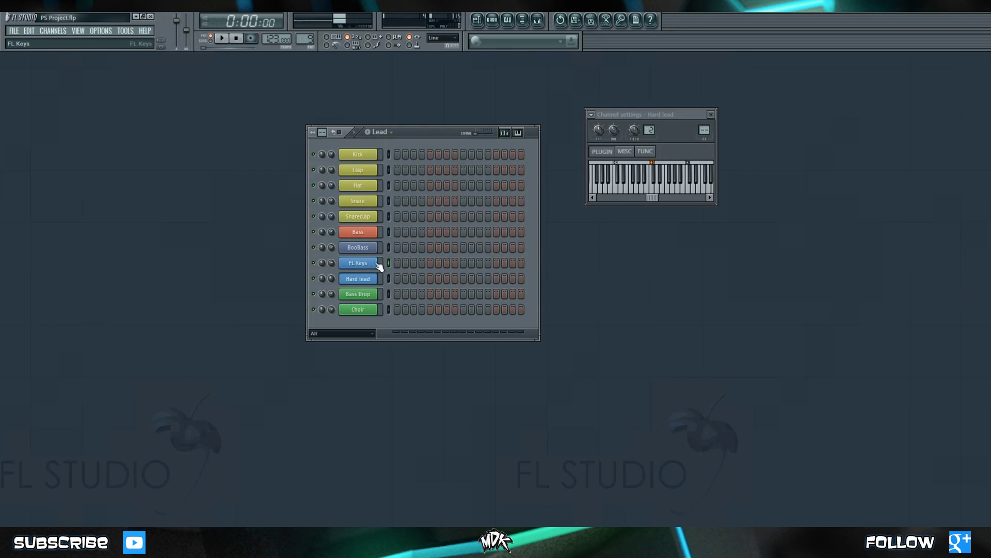
# - Open the FL Keys piano roll with new note length set to one beat
pyautogui.rightClick(380, 264)
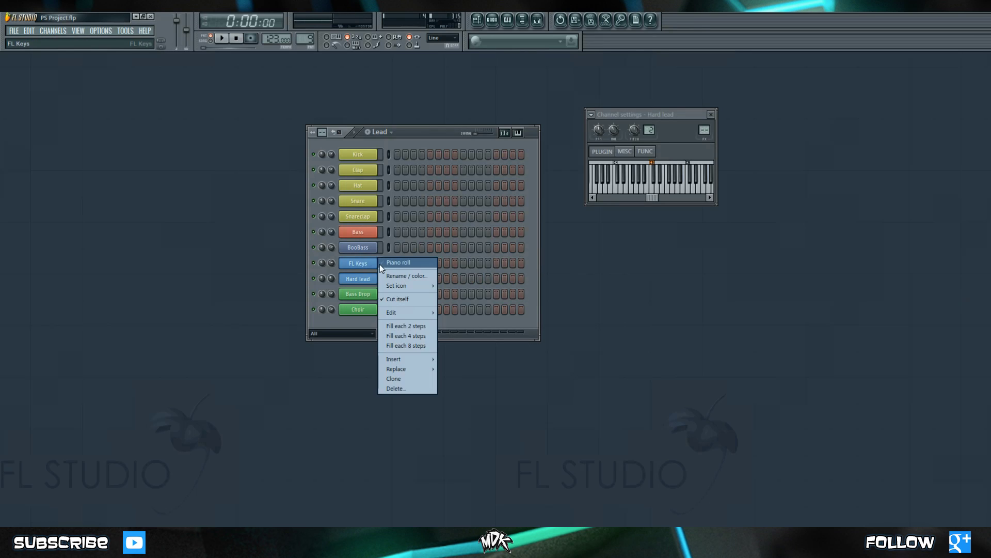
pyautogui.click(398, 266)
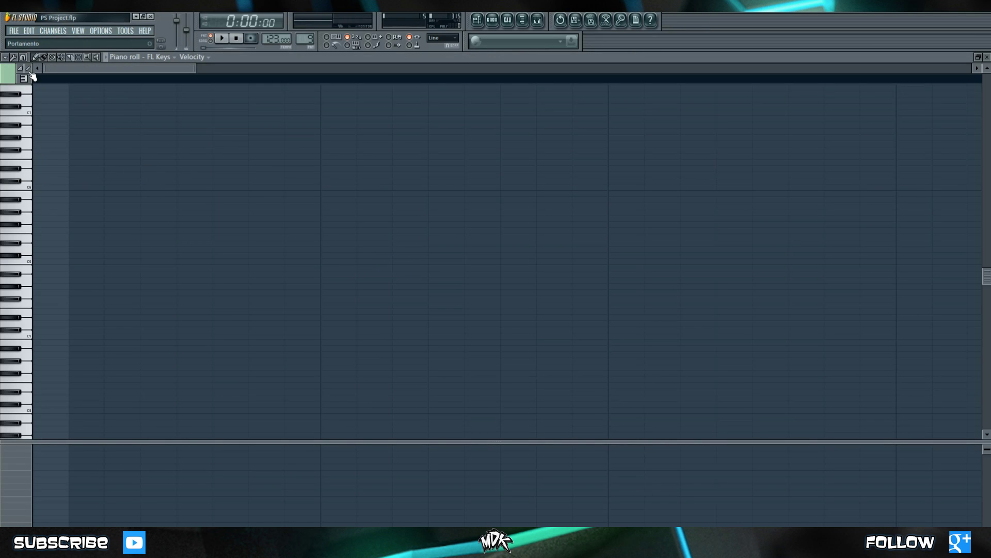
pyautogui.click(23, 57)
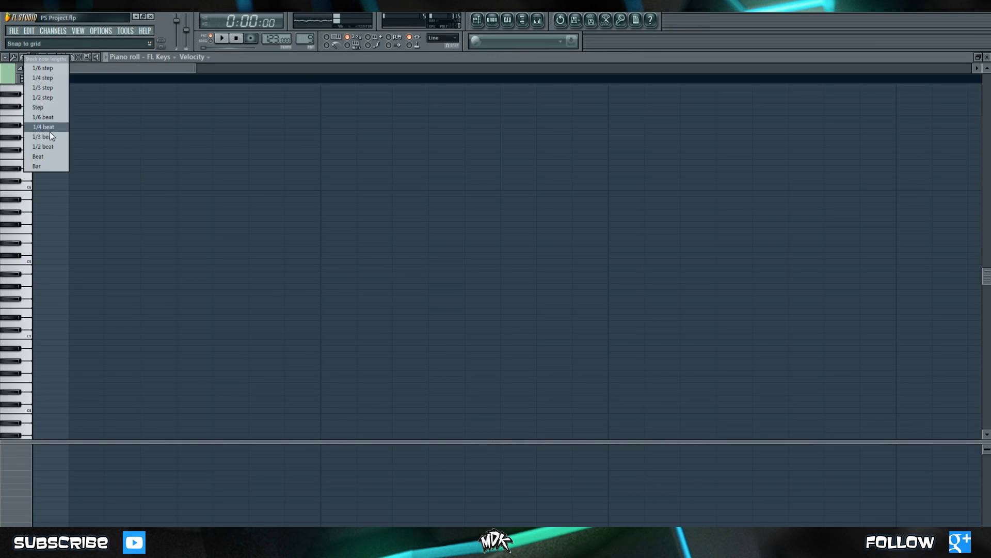
pyautogui.click(36, 157)
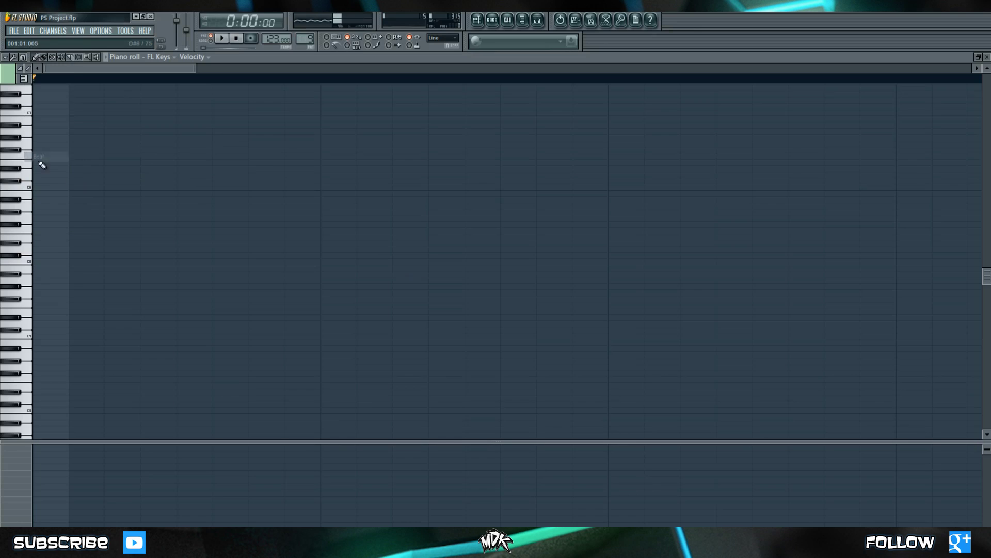
# - Add one-beat notes on C6 and C5, then open the C5 note's properties
pyautogui.click(40, 188)
pyautogui.click(37, 262)
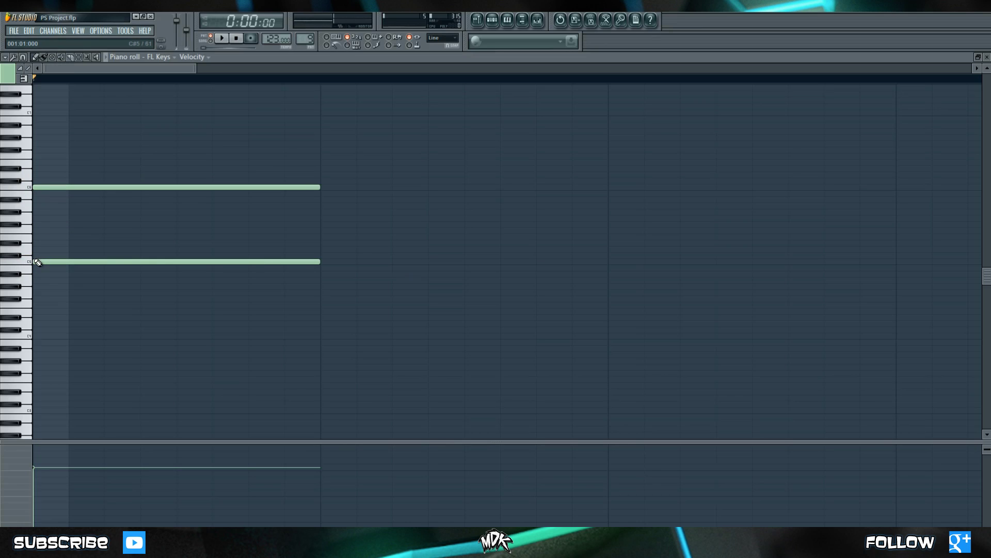
pyautogui.click(80, 261)
pyautogui.doubleClick(82, 261)
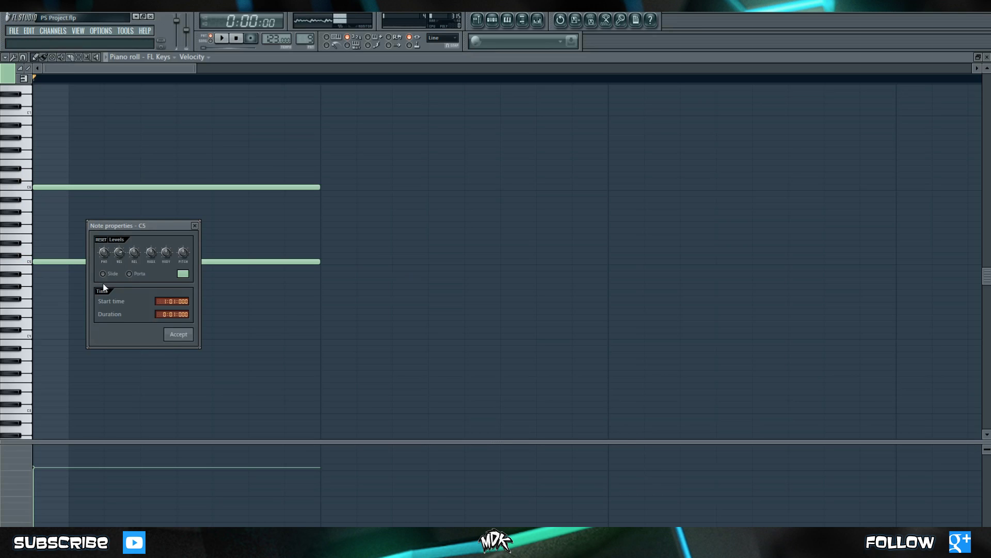
# - Accept Slide on the FL Keys C5 note, then play the pattern and stop playback
pyautogui.click(172, 337)
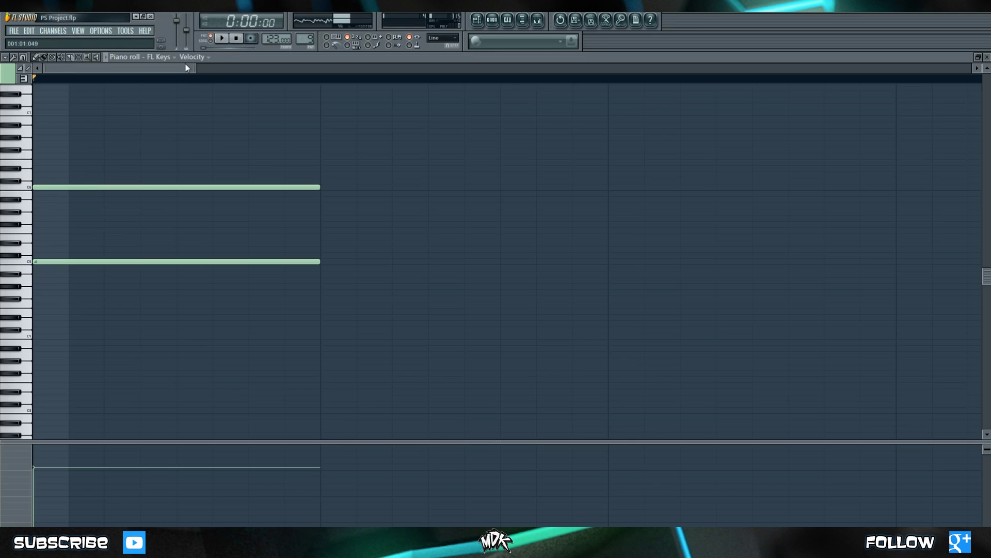
pyautogui.click(222, 39)
pyautogui.press('space')
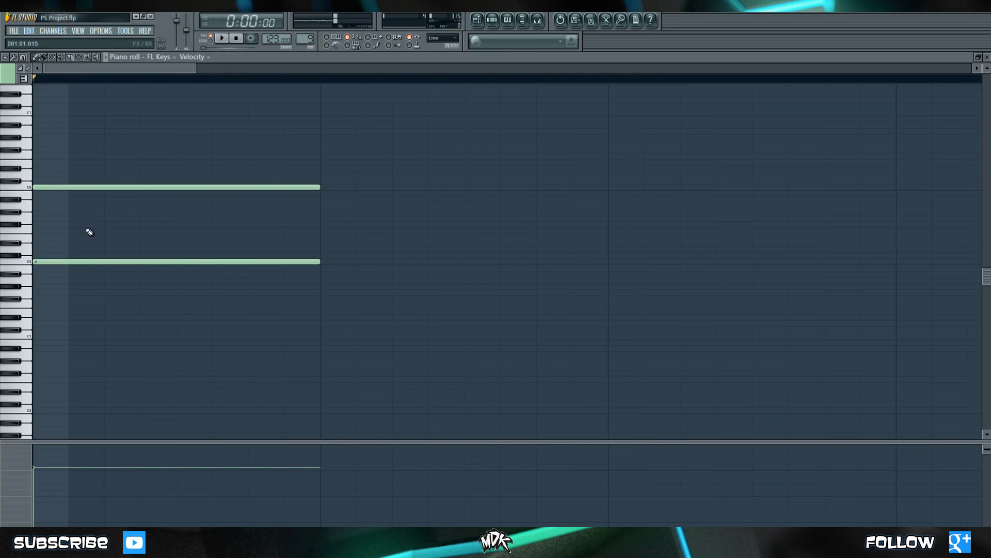